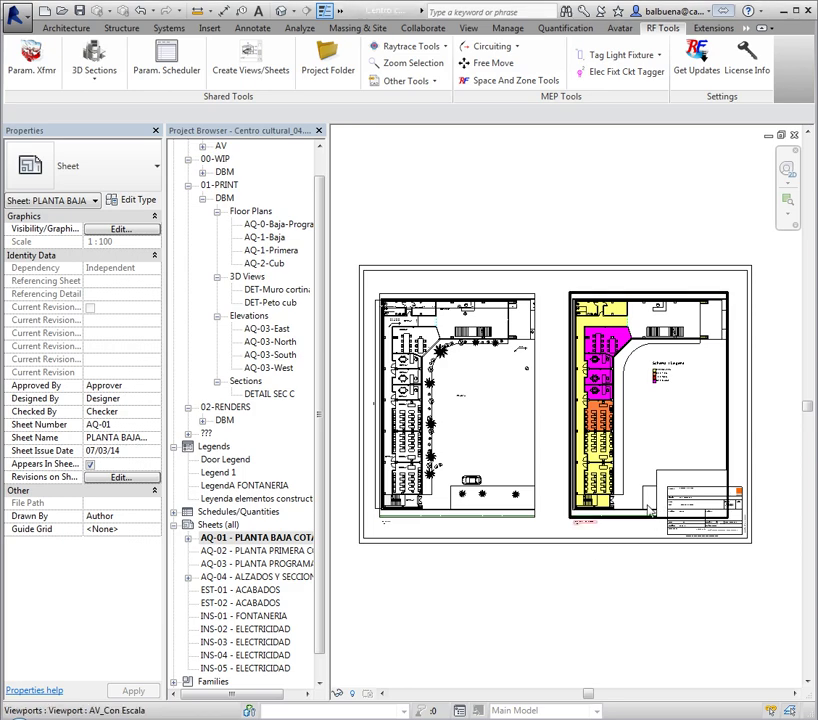
Select the 1:100 colour-scheme plan viewport on sheet AQ-01 to show its properties.
scroll(680, 505, "up", 3)
scroll(683, 500, "down", 1)
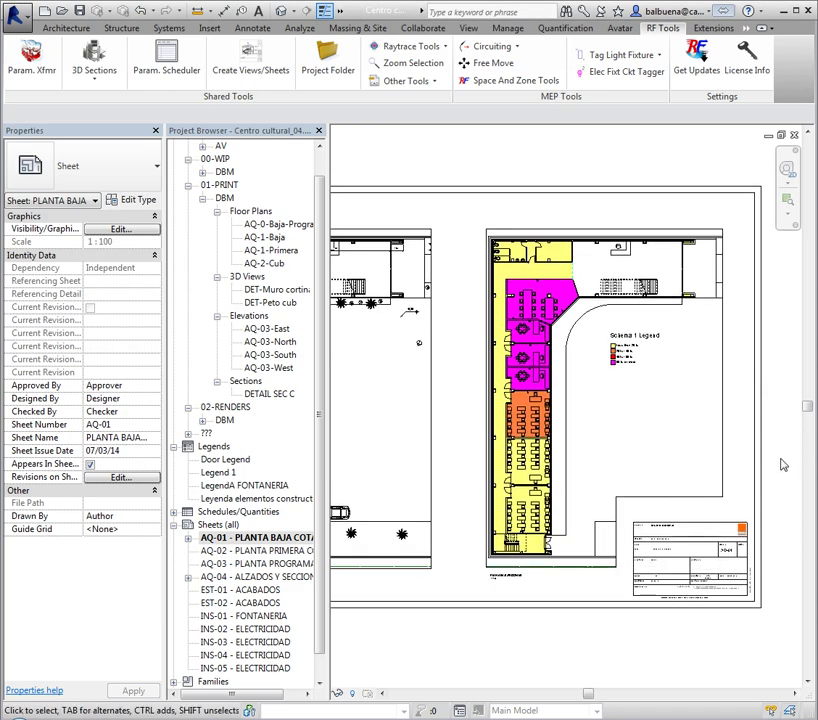
middle_click_drag(773, 463, 747, 484)
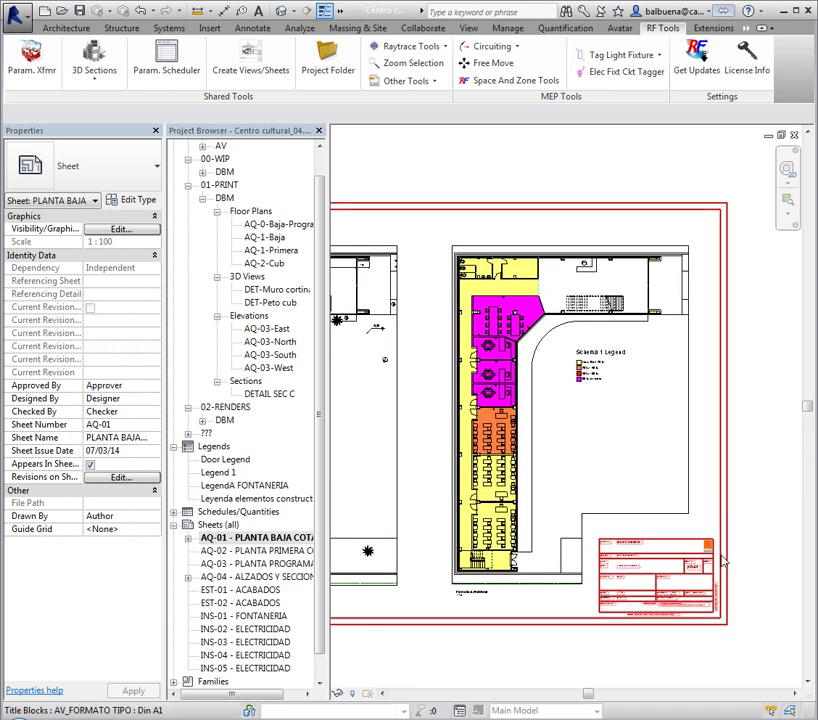
left_click(695, 487)
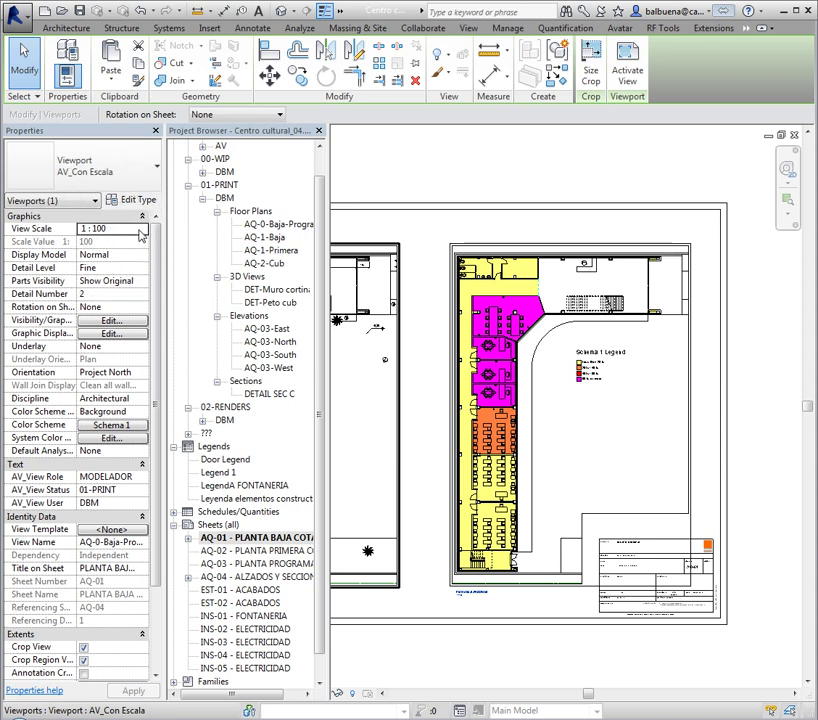
left_click(142, 229)
left_click(101, 275)
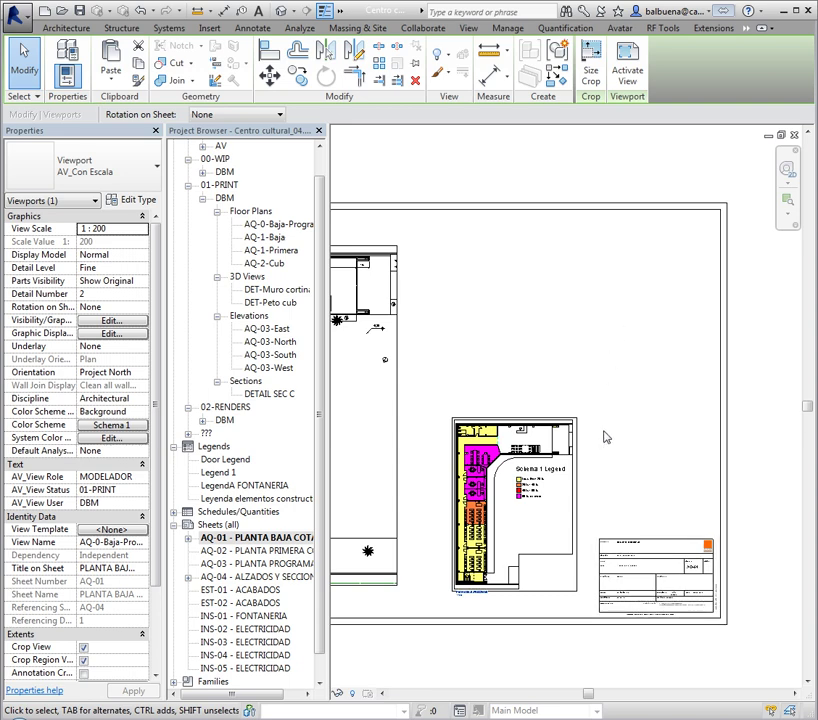
mouse_move(557, 430)
left_mouse_down()
mouse_move(550, 262)
mouse_move(557, 397)
mouse_move(535, 478)
left_mouse_up()
middle_click_drag(586, 405, 696, 405)
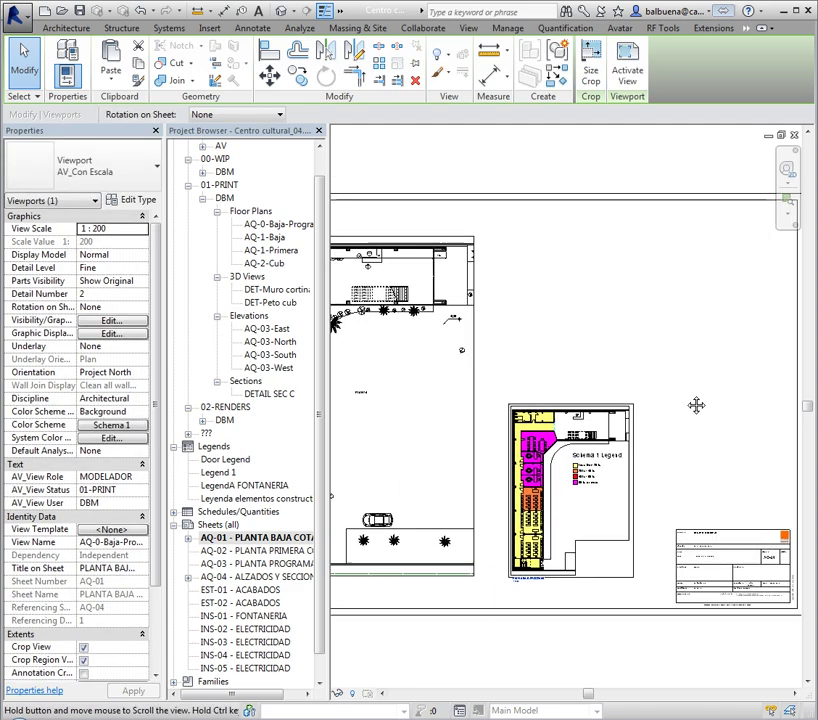
scroll(696, 405, "down", 2)
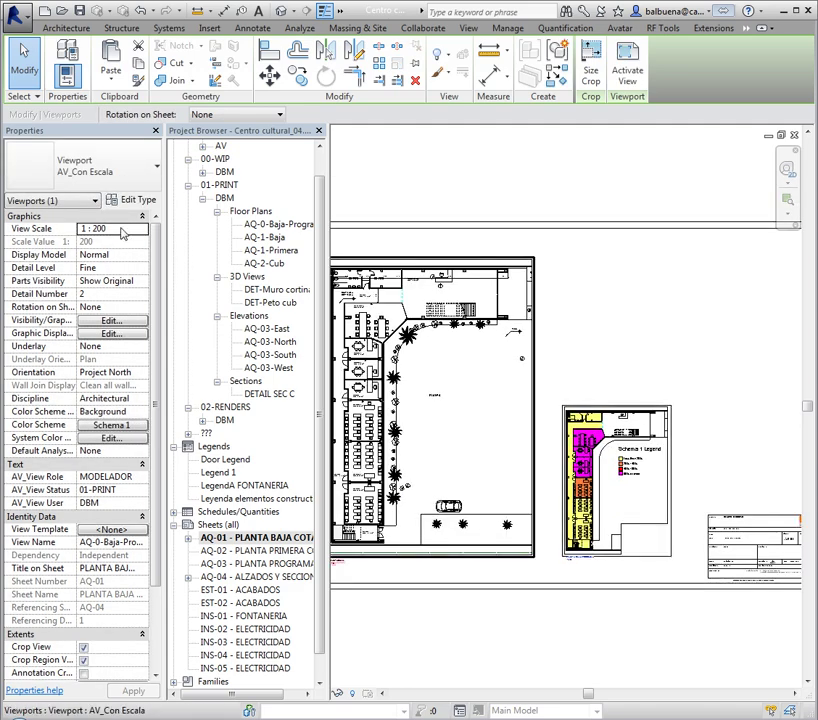
left_click(143, 231)
left_click(104, 285)
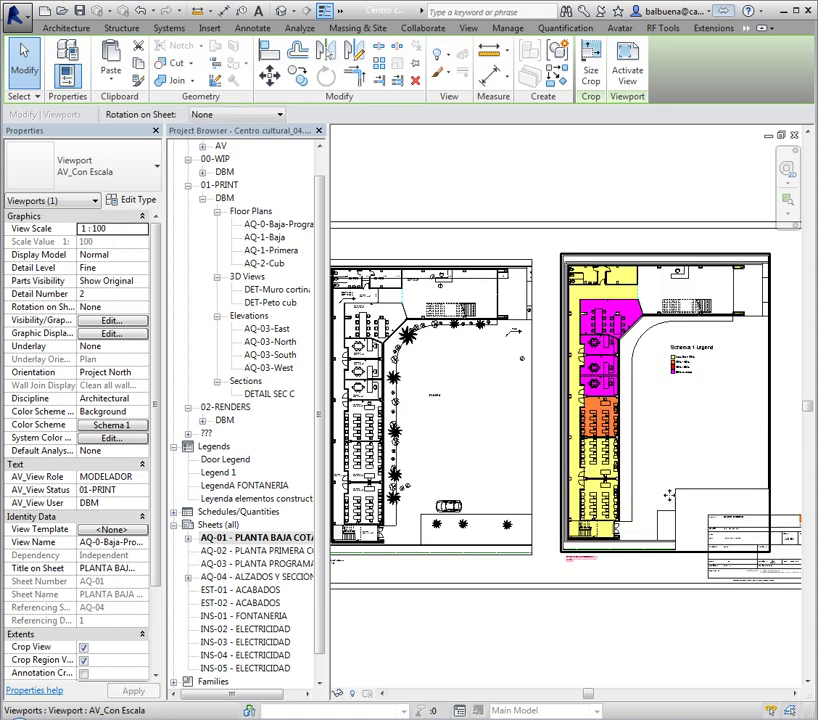
key("Escape")
scroll(688, 522, "down", 1)
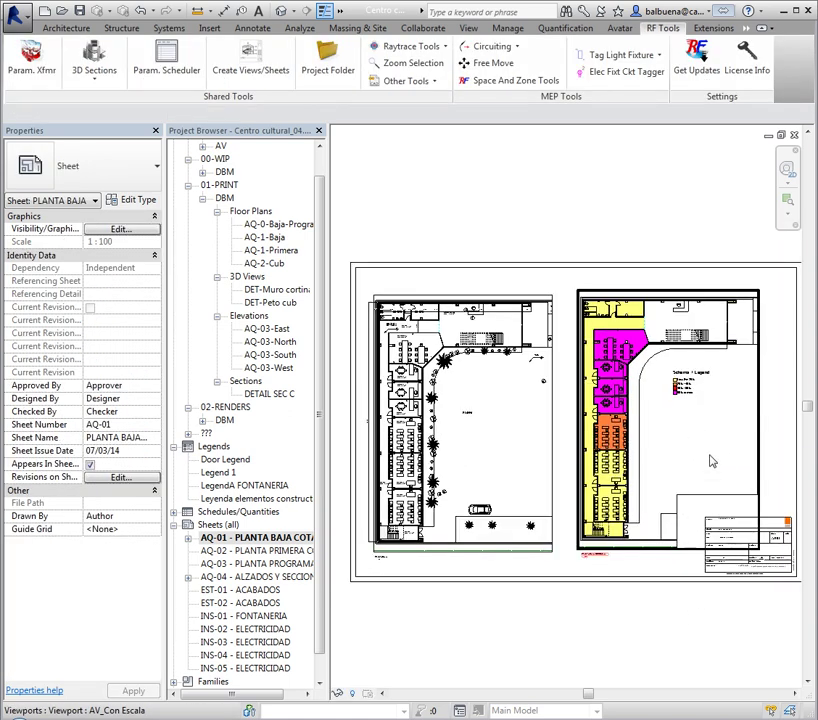
Set the colour-scheme plan viewport to 1:200 and move it to the sheet's top right.
left_click(688, 530)
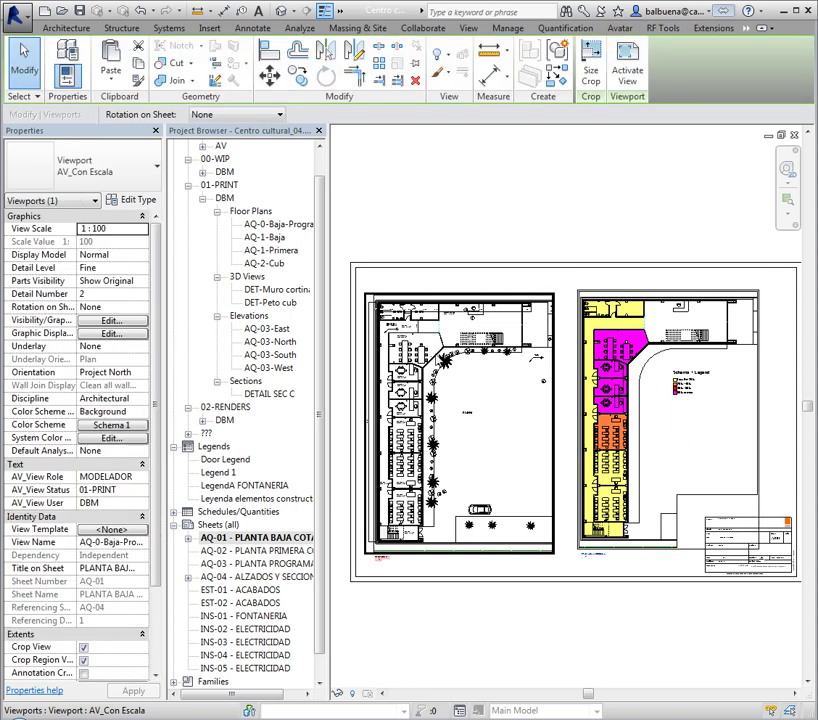
left_click(146, 233)
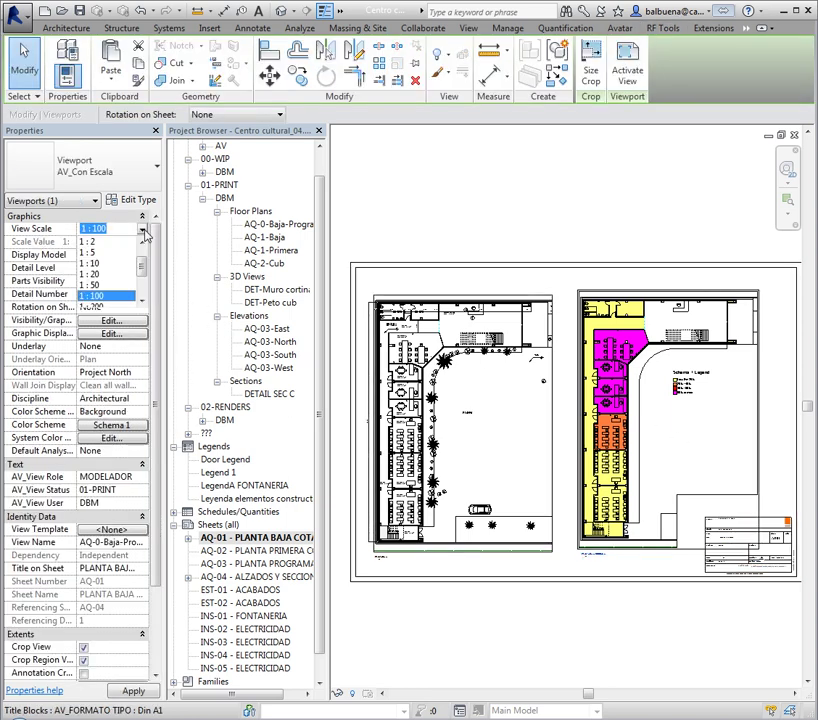
left_click(96, 307)
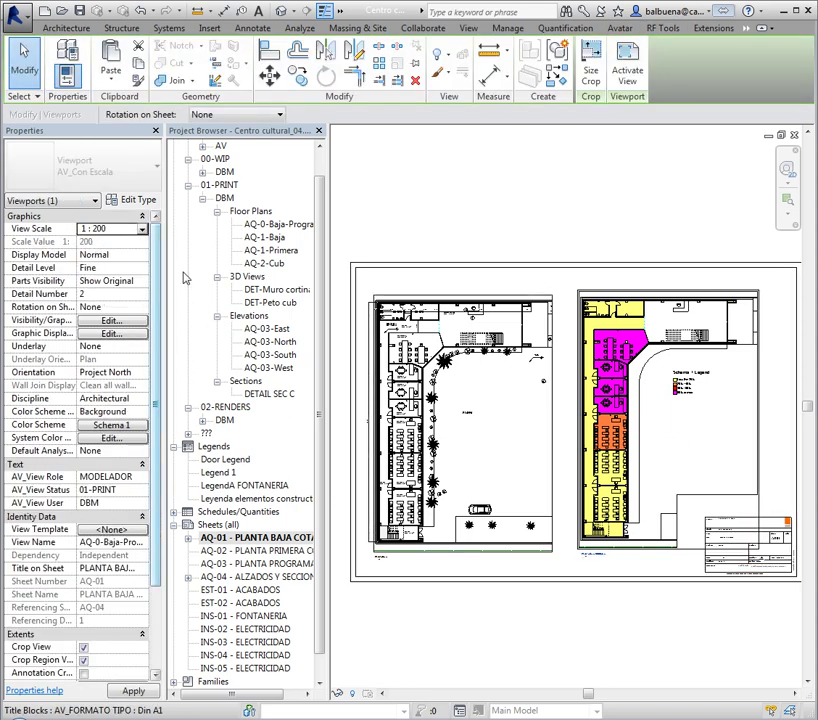
left_click_drag(674, 467, 667, 340)
left_click(710, 409)
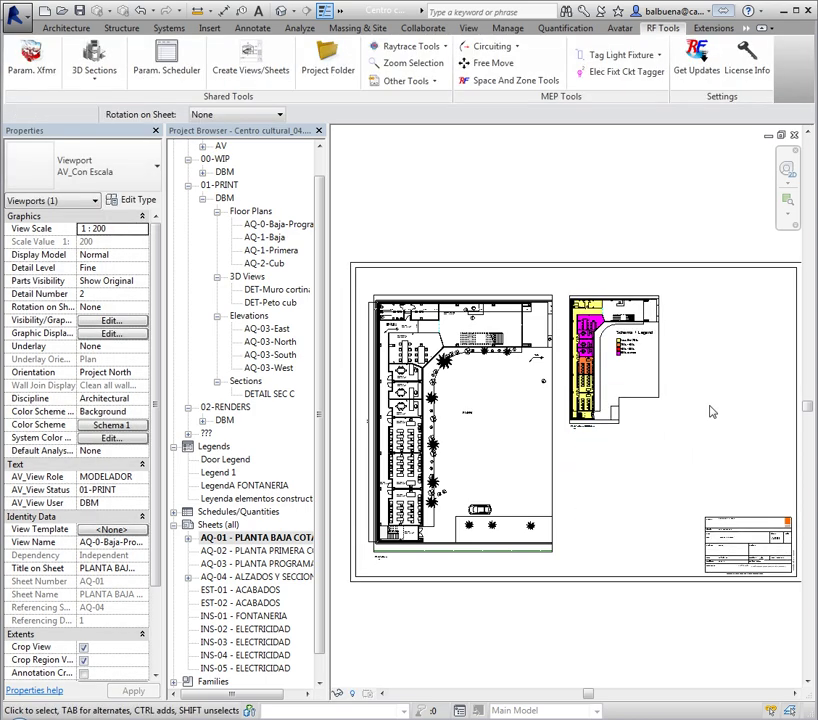
Drag the 3d-Paseo Suroeste-01_2 rendering from 02-RENDERS > DBM > Renderings onto the sheet.
scroll(695, 603, "down", 1)
middle_click_drag(695, 603, 725, 635)
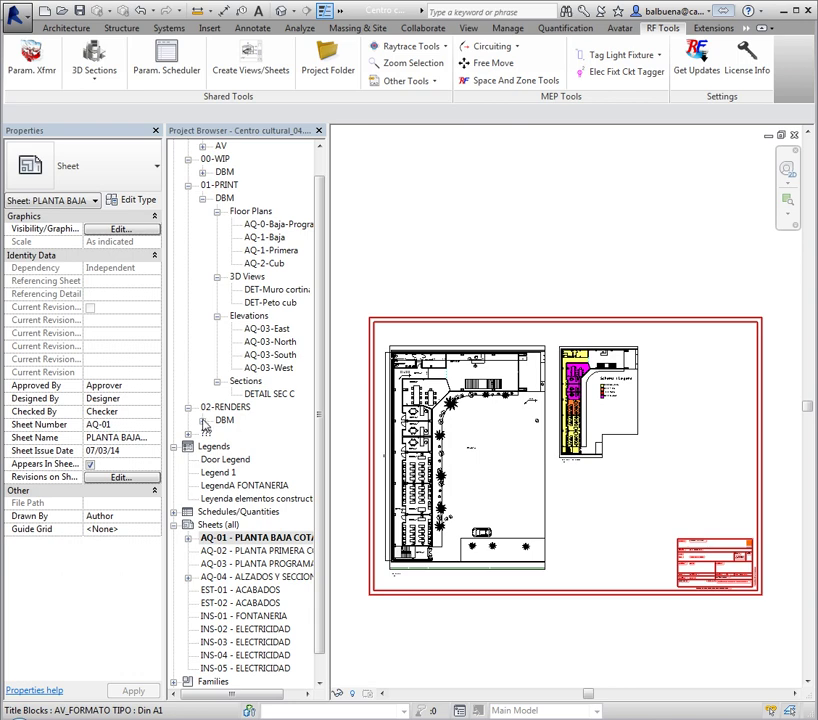
left_click(204, 421)
left_click(268, 512)
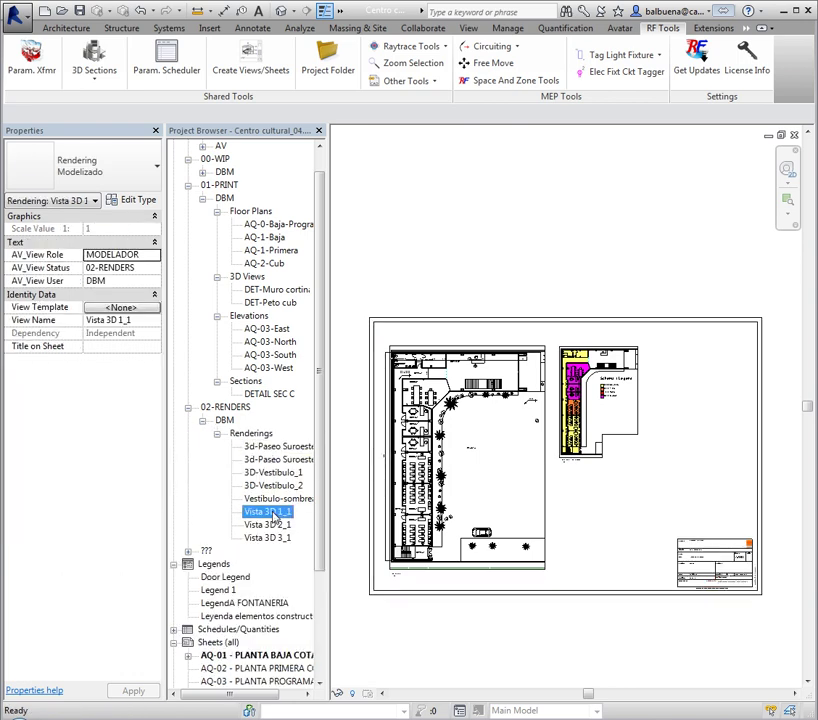
left_click(285, 459)
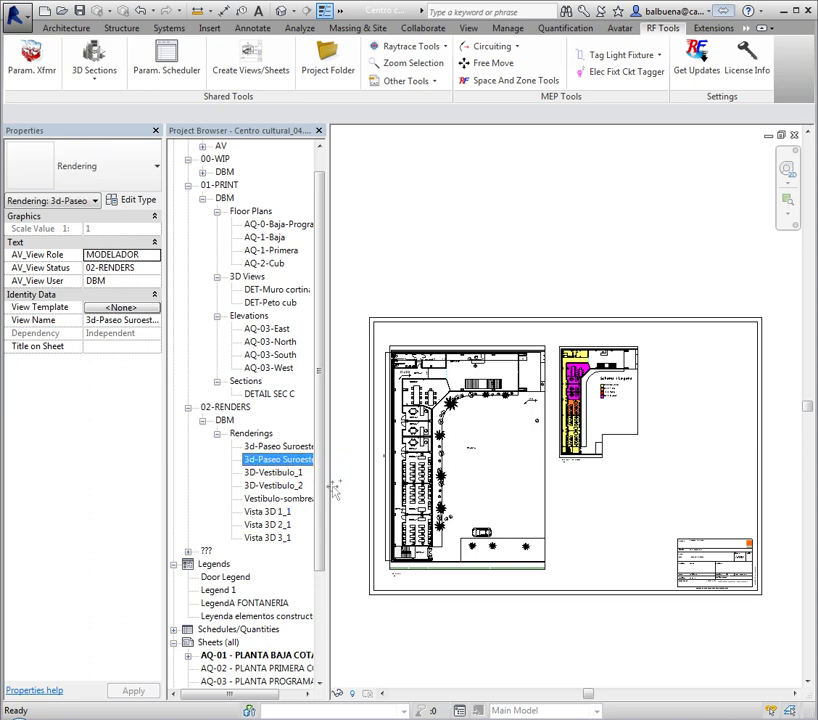
left_click_drag(595, 483, 690, 475)
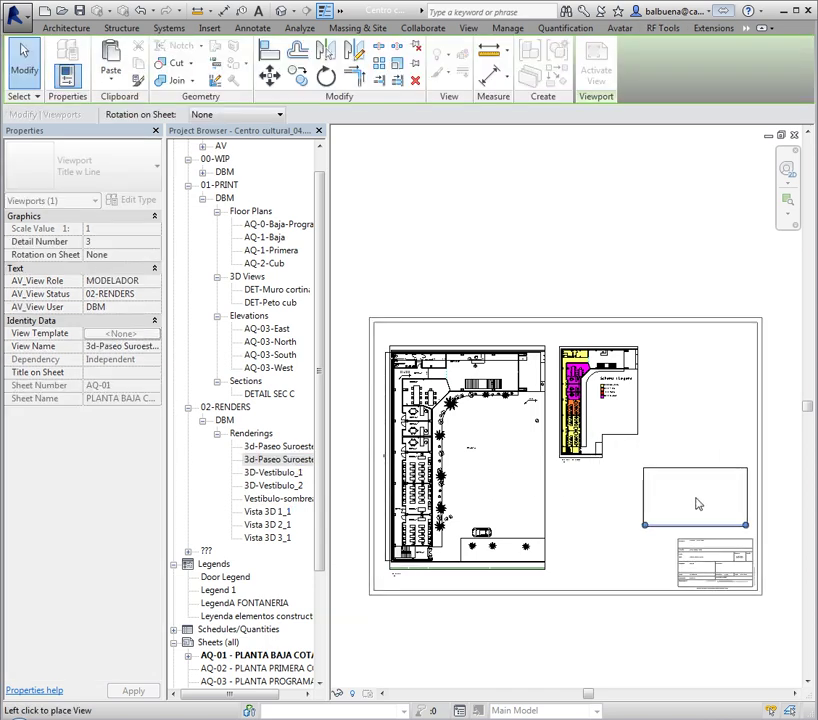
Place the rendering at the sheet's upper right and give it the AV_No Title viewport type.
left_click(698, 380)
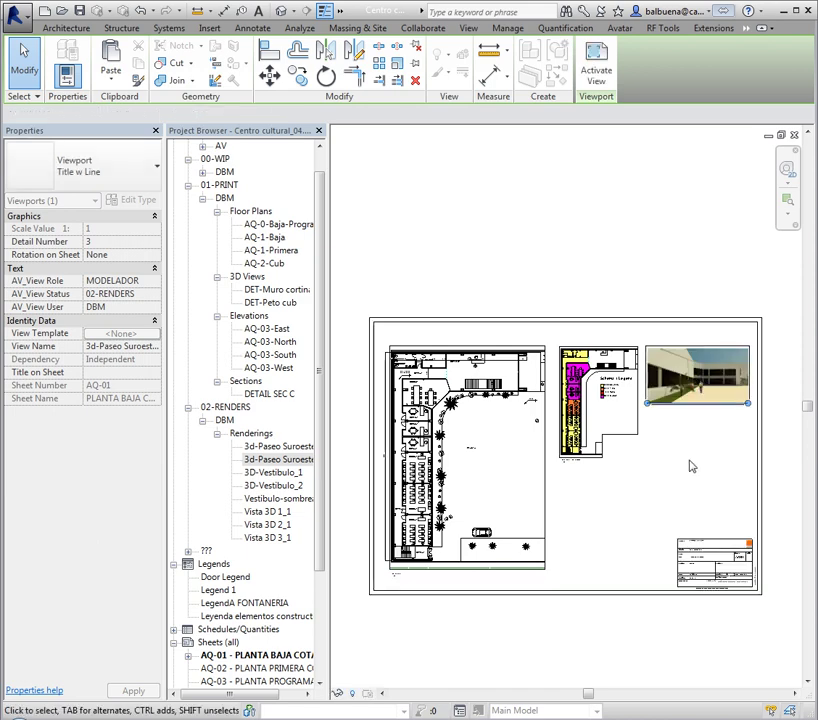
left_click(695, 411)
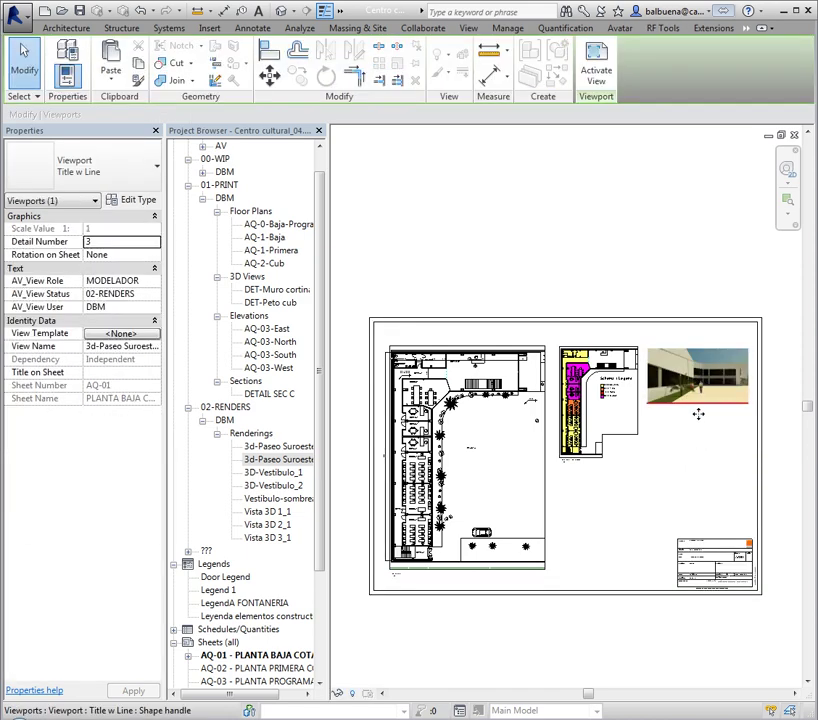
key("Escape")
left_click(695, 408)
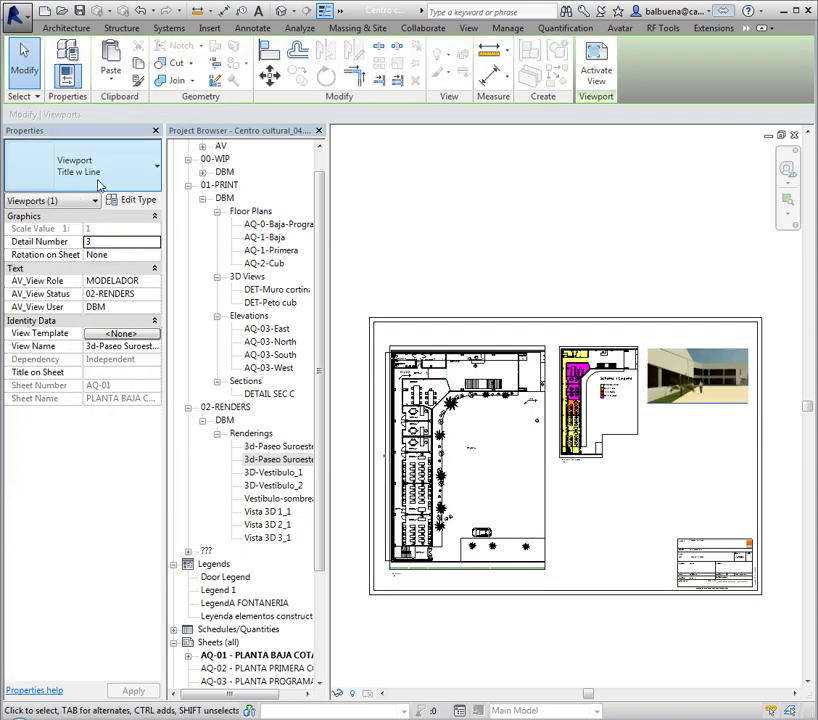
left_click(99, 183)
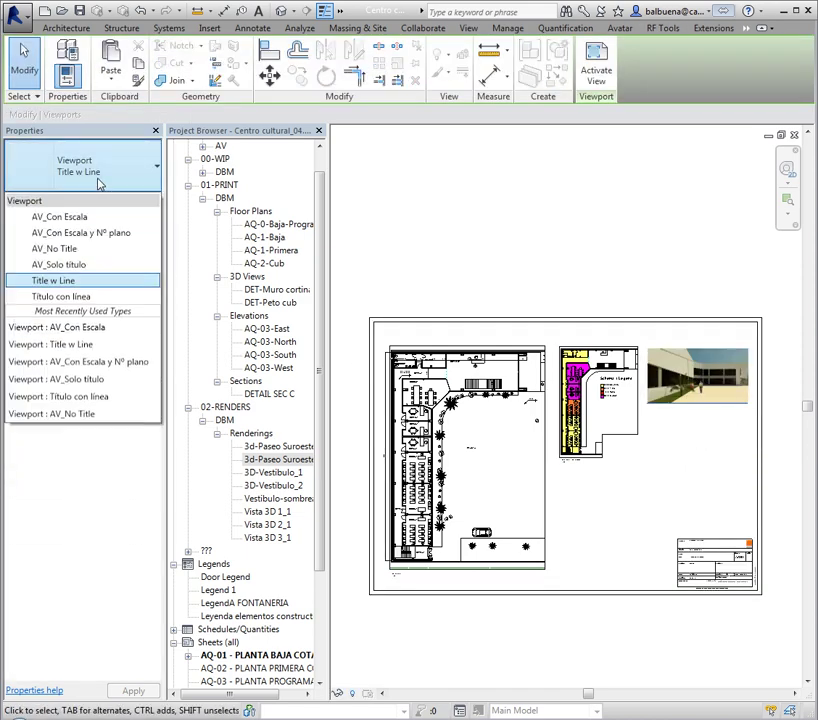
left_click(58, 248)
Pan and zoom the sheet, reselecting the rendering viewport to check its placement.
middle_click_drag(690, 511, 679, 511)
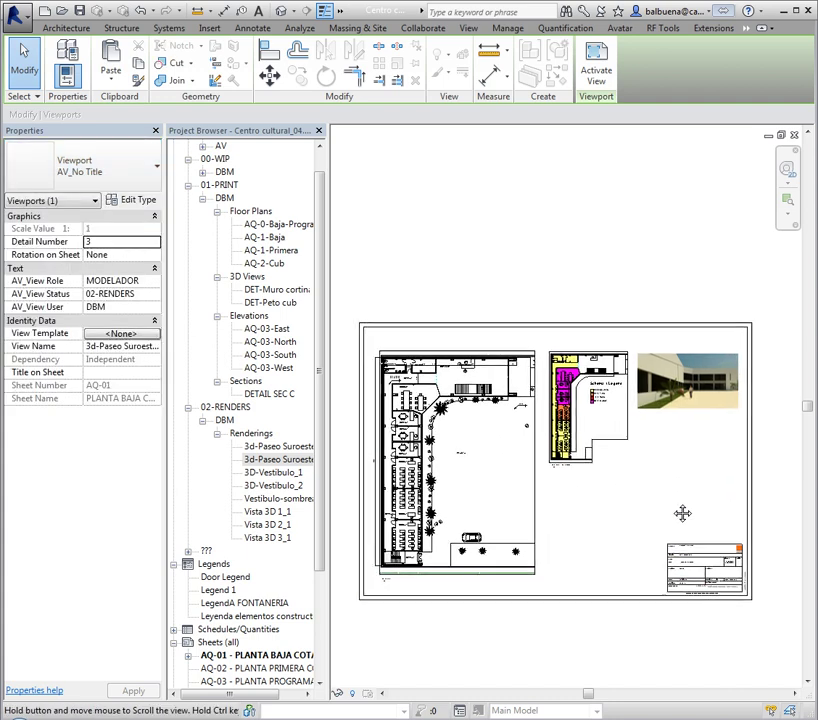
scroll(628, 418, "up", 2)
scroll(628, 418, "up", 2)
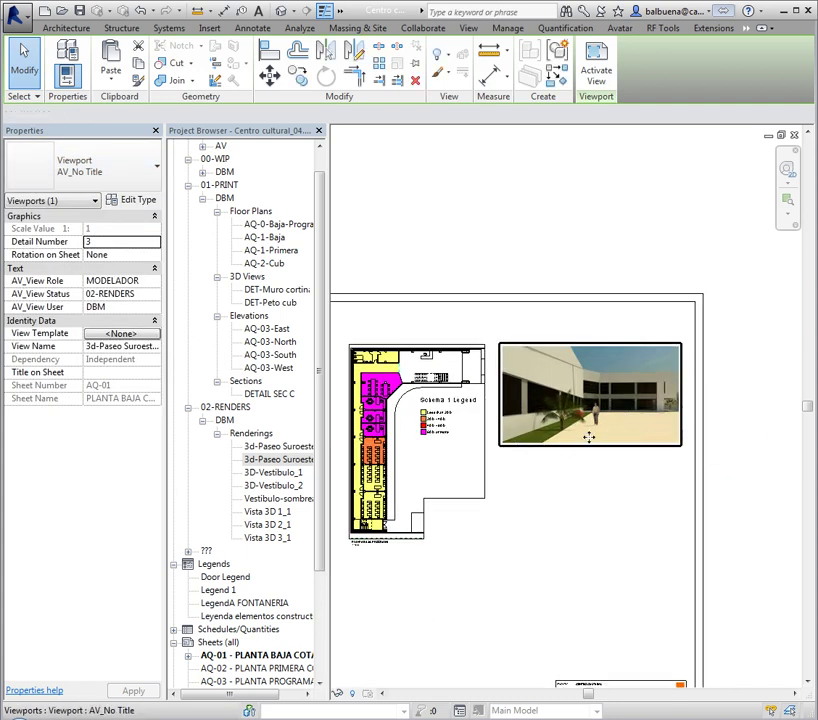
scroll(590, 434, "up", 2)
left_click(636, 492)
scroll(636, 492, "down", 2)
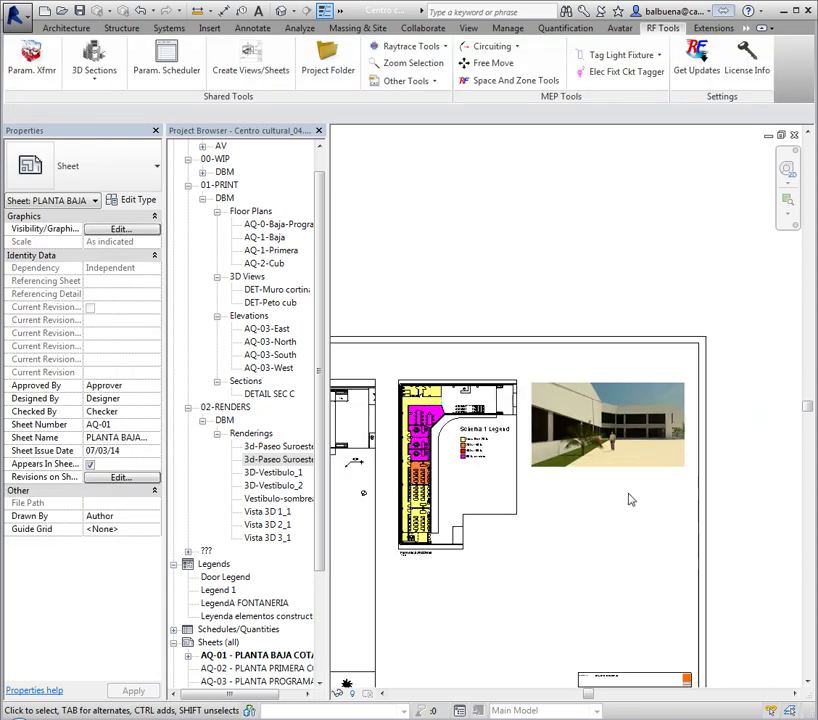
scroll(630, 497, "down", 2)
left_click(631, 452)
scroll(631, 452, "up", 1)
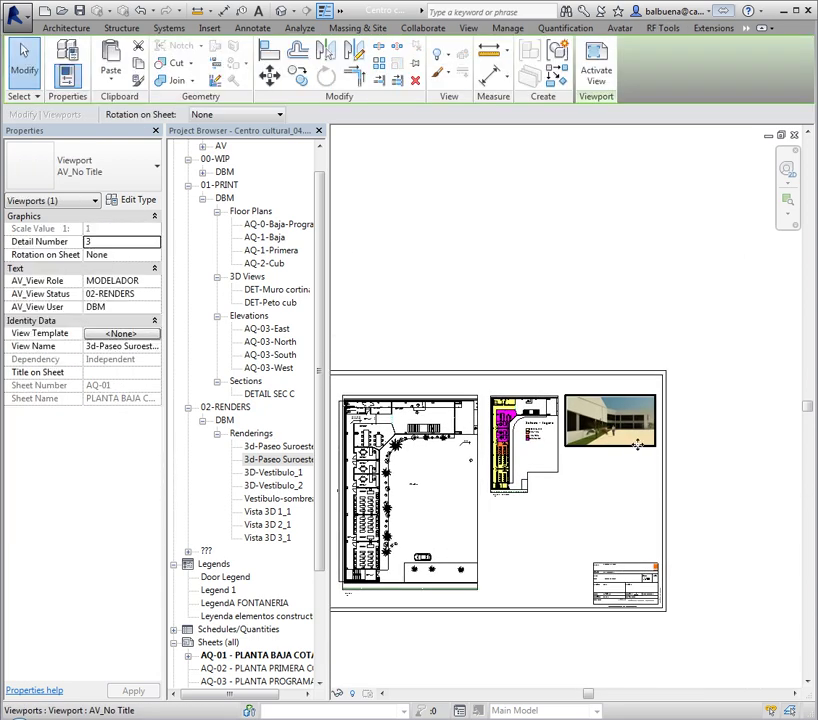
scroll(631, 452, "up", 2)
key("Escape")
Shrink the rendering image inside its viewport, then deactivate the view back to the sheet.
scroll(613, 420, "up", 1)
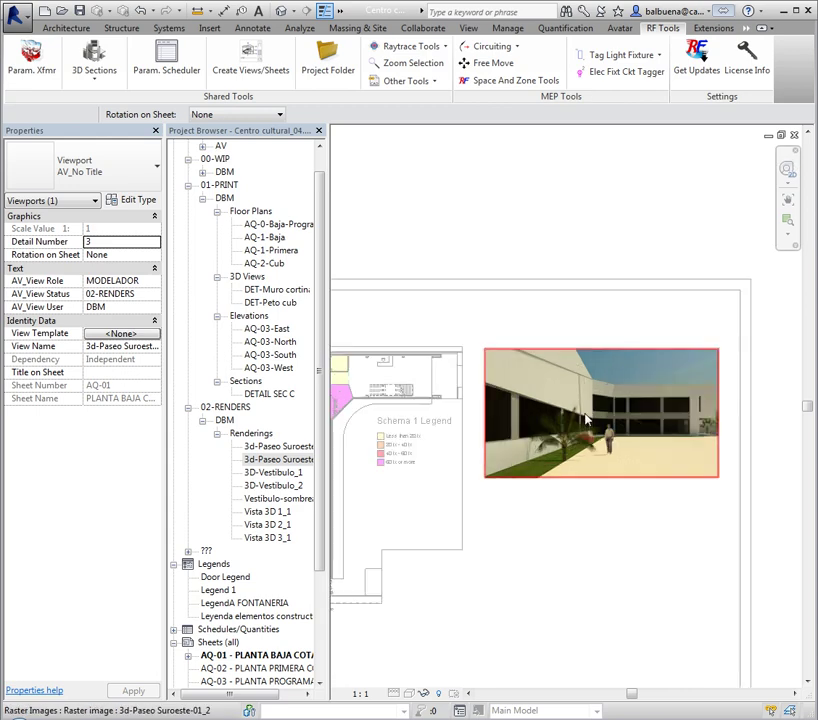
left_click(490, 470)
left_click_drag(484, 478, 550, 480)
key("Escape")
scroll(564, 510, "down", 2)
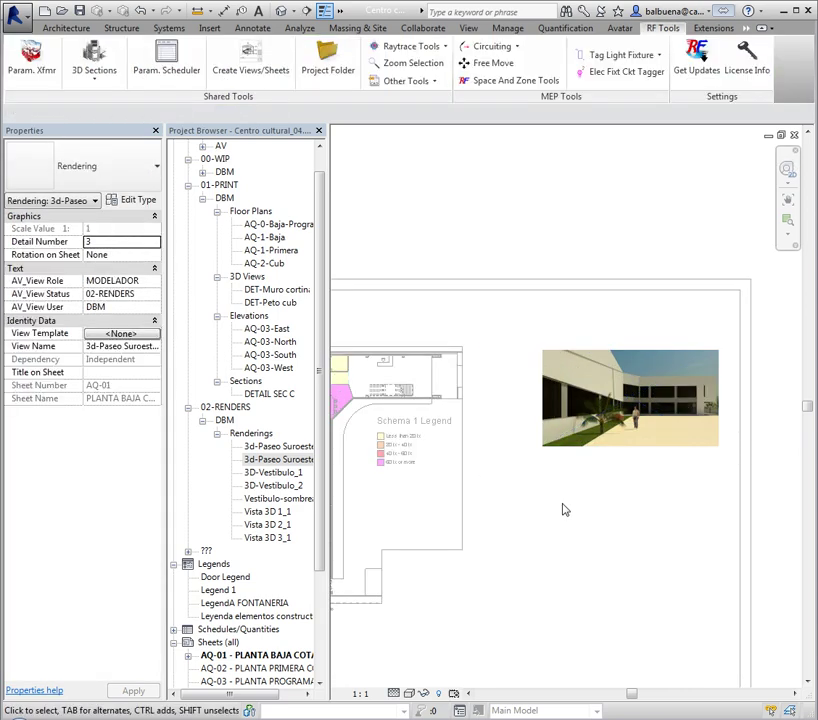
scroll(564, 512, "down", 1)
mouse_move(564, 512)
middle_mouse_down()
mouse_move(603, 440)
mouse_move(604, 405)
middle_mouse_up()
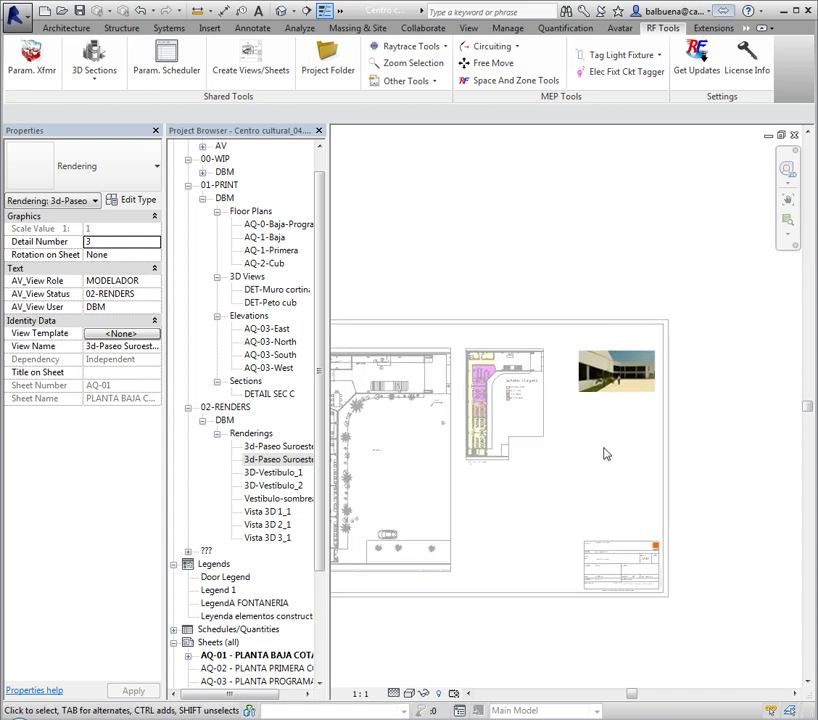
right_click(603, 410)
left_click(616, 480)
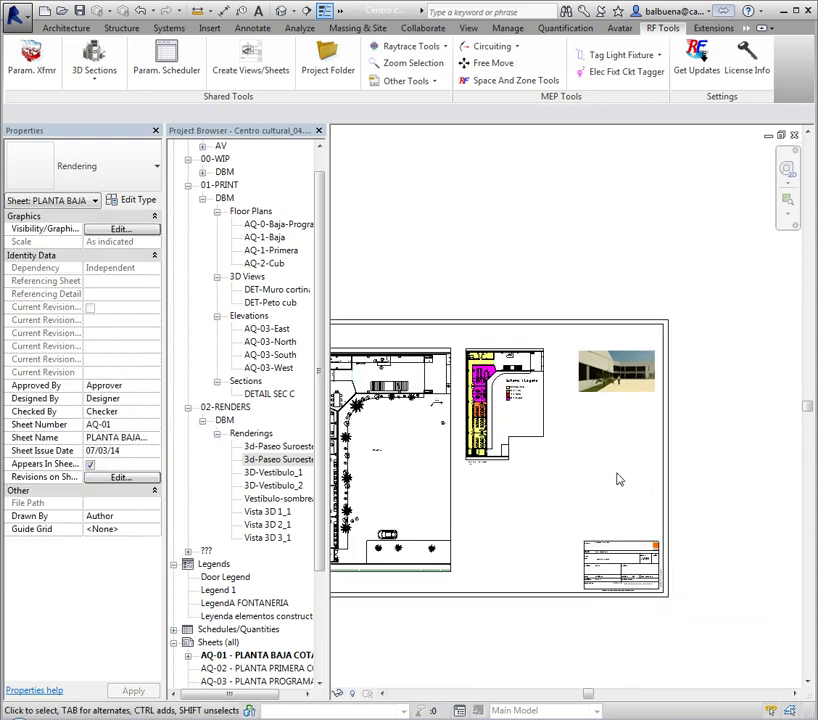
Move the rendering viewport down to sit just above the title block.
scroll(610, 400, "up", 2)
left_click(617, 256)
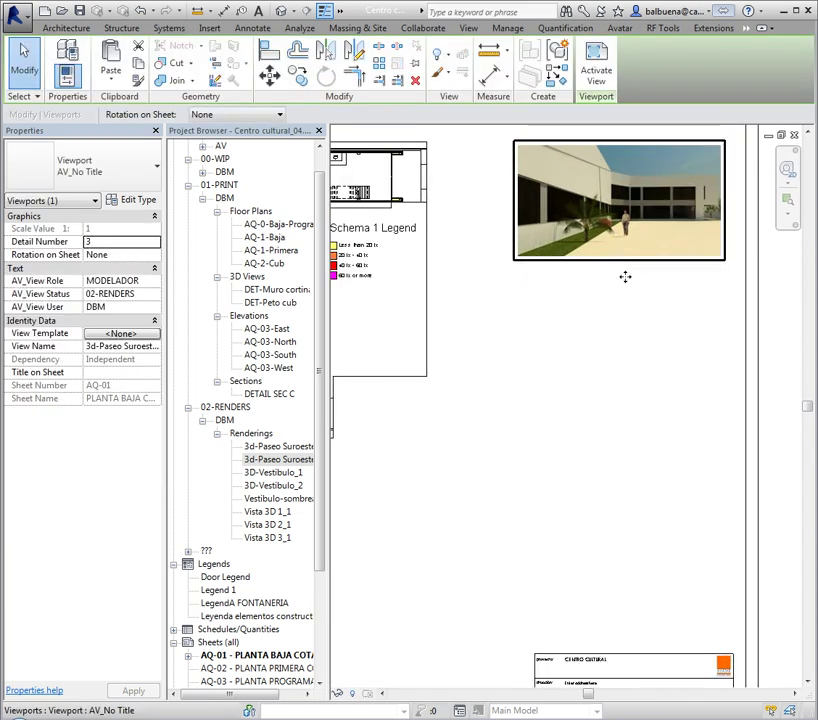
mouse_move(626, 276)
left_mouse_down()
mouse_move(610, 630)
mouse_move(632, 649)
left_mouse_up()
middle_click_drag(632, 649, 597, 395)
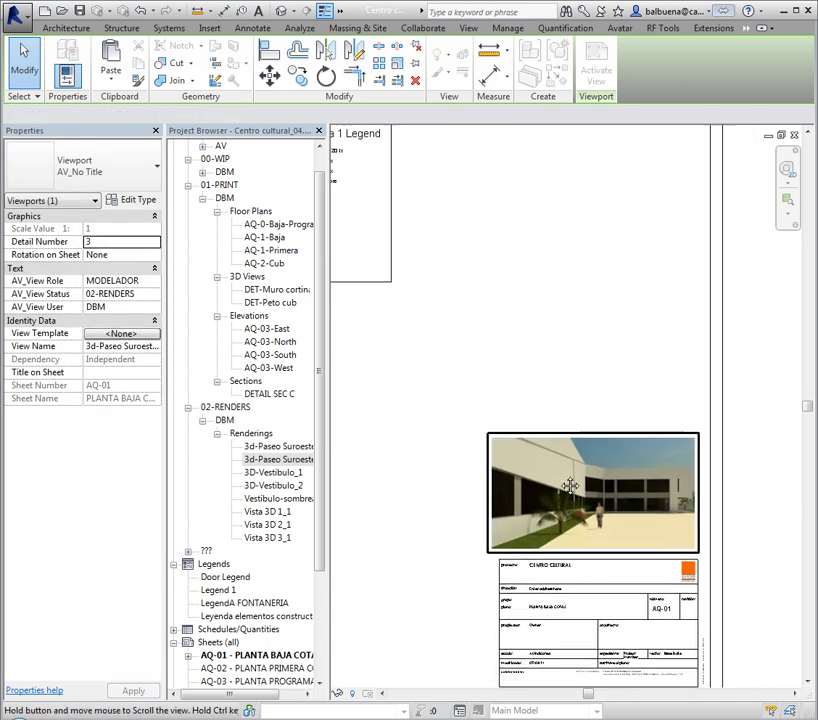
scroll(597, 395, "up", 2)
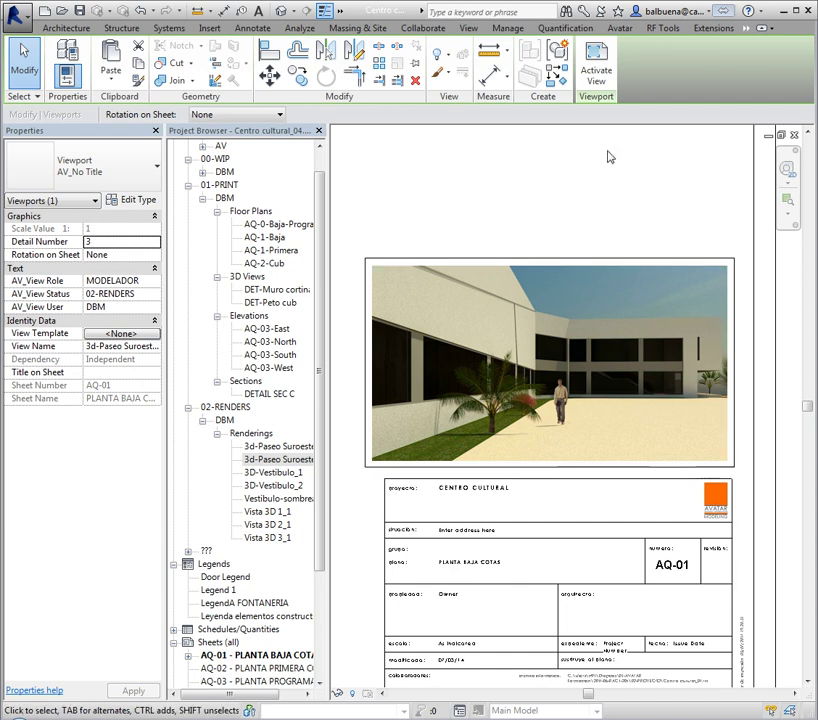
Inside the rendering viewport, move the raster image down onto the title block.
left_click(553, 477)
left_click(597, 462)
left_click(597, 464)
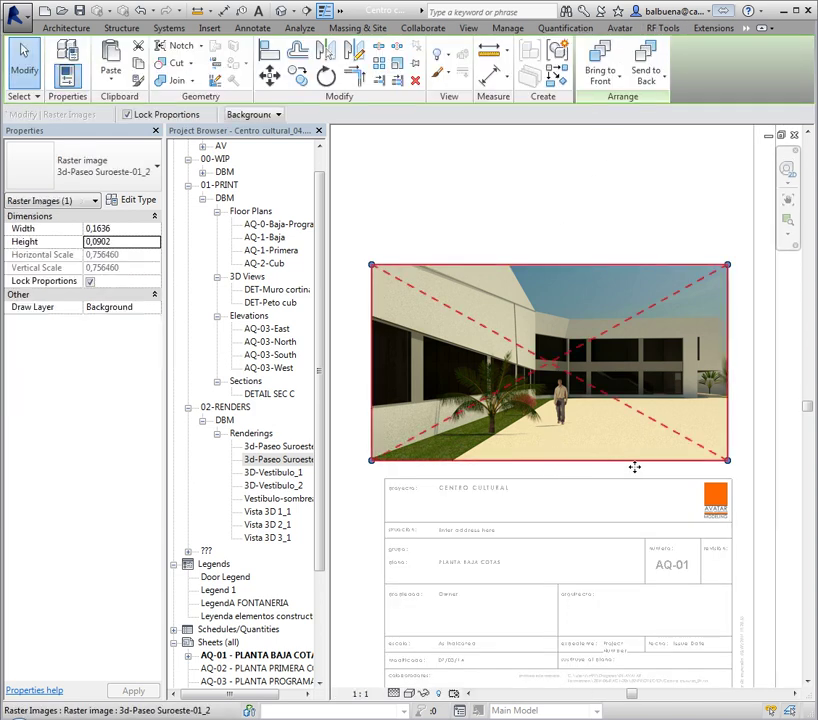
left_click_drag(636, 477, 641, 495)
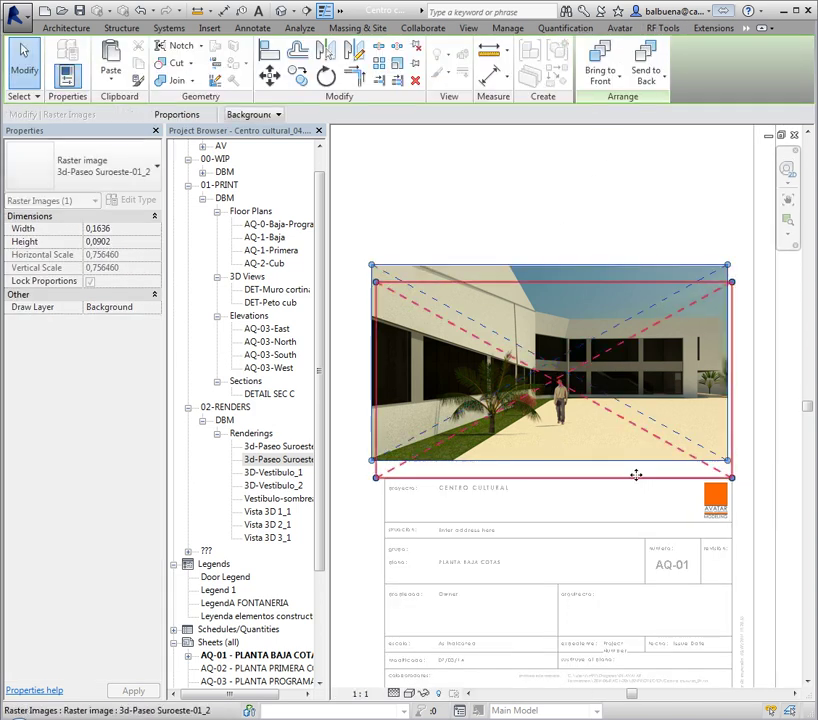
left_click_drag(378, 480, 398, 490)
key("Escape")
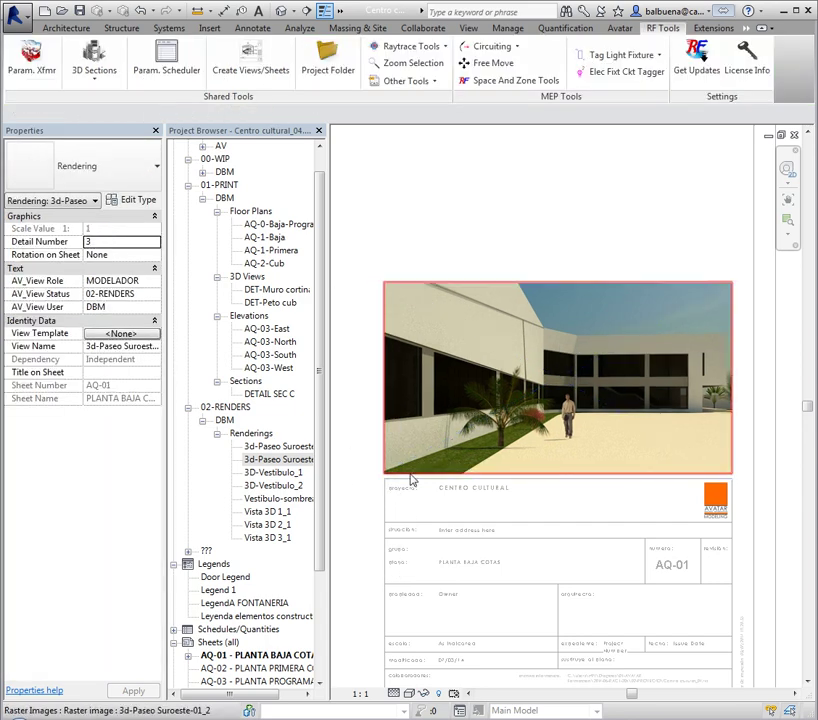
Set the rendering image width to 0,1600 so it measures 0,1600 by 0,0882.
left_click(415, 480)
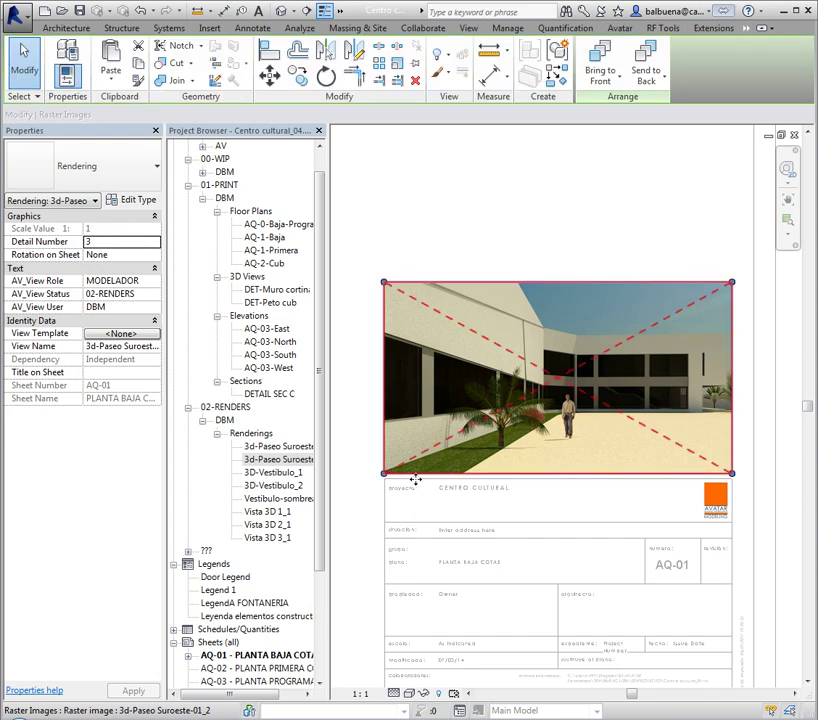
left_click(491, 74)
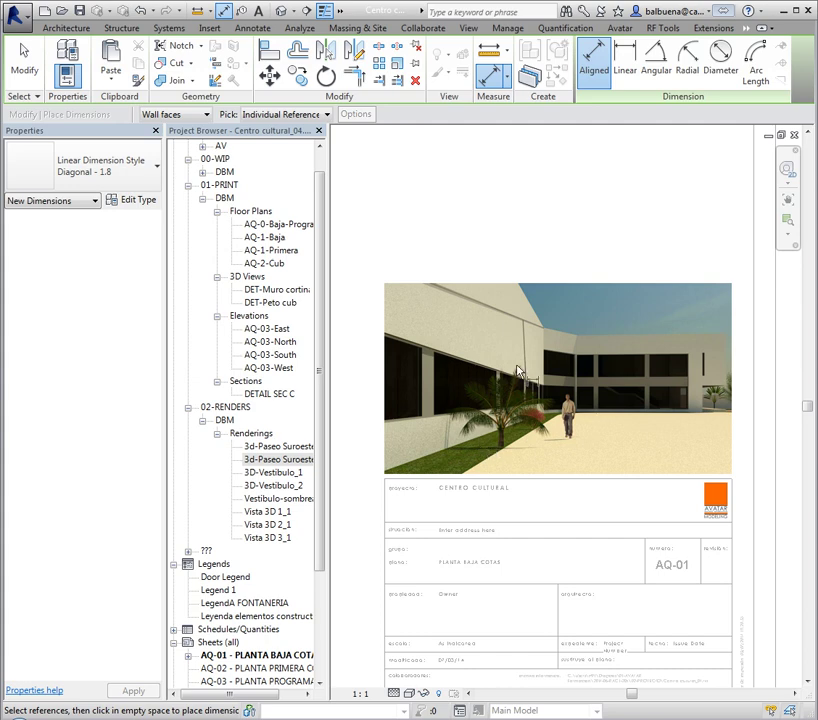
key("Escape")
key("Escape")
left_click(494, 290)
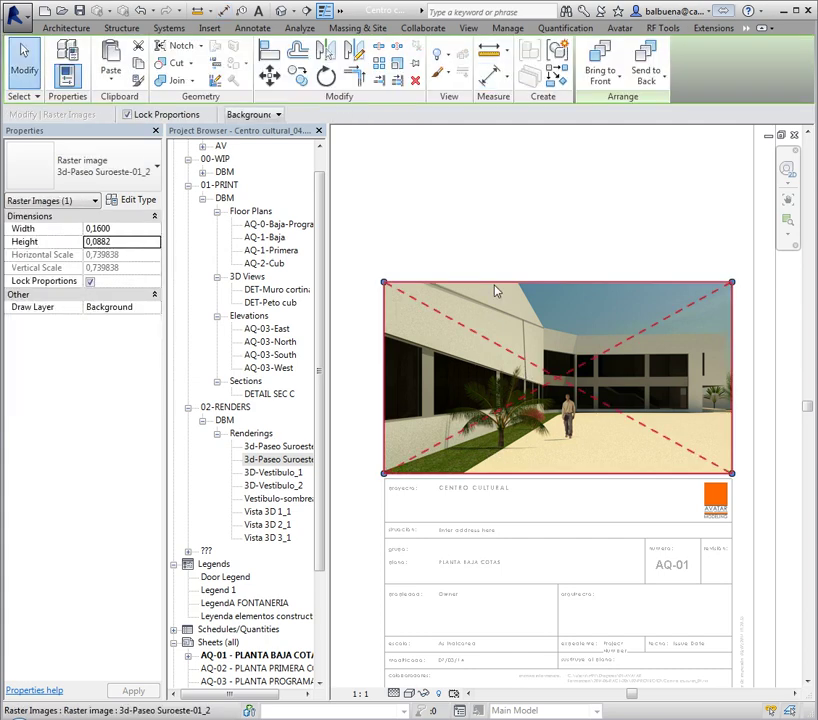
left_click(127, 230)
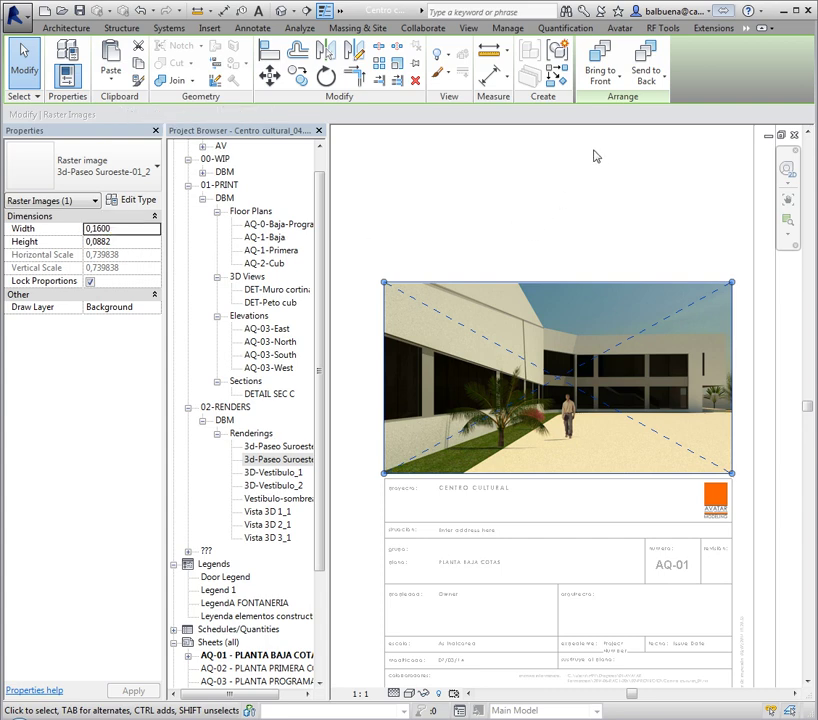
right_click(508, 188)
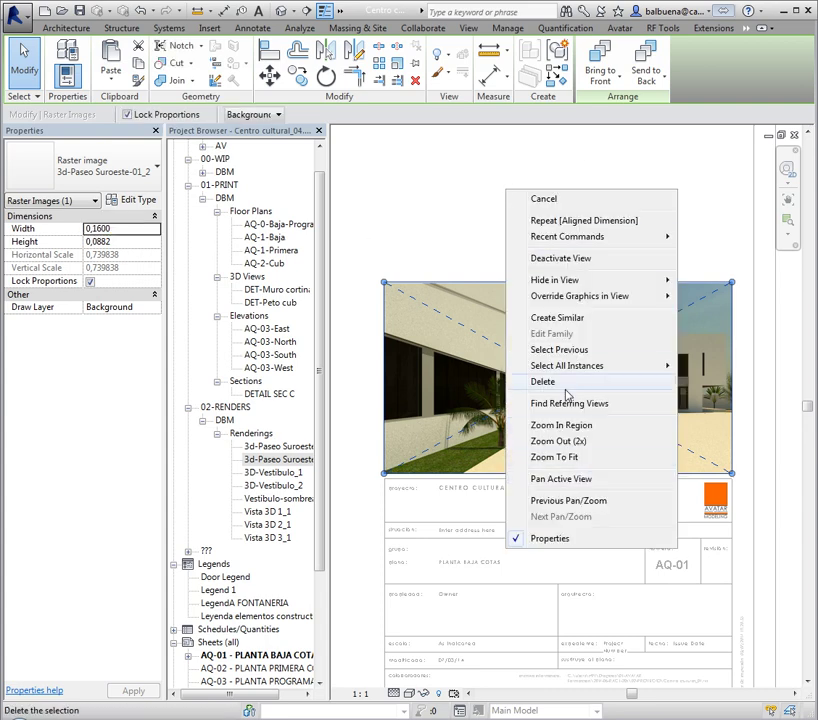
Deactivate the rendering view and move the resized rendering to the top right beside the colour-scheme plan.
left_click(549, 262)
scroll(526, 358, "down", 2)
scroll(530, 340, "down", 2)
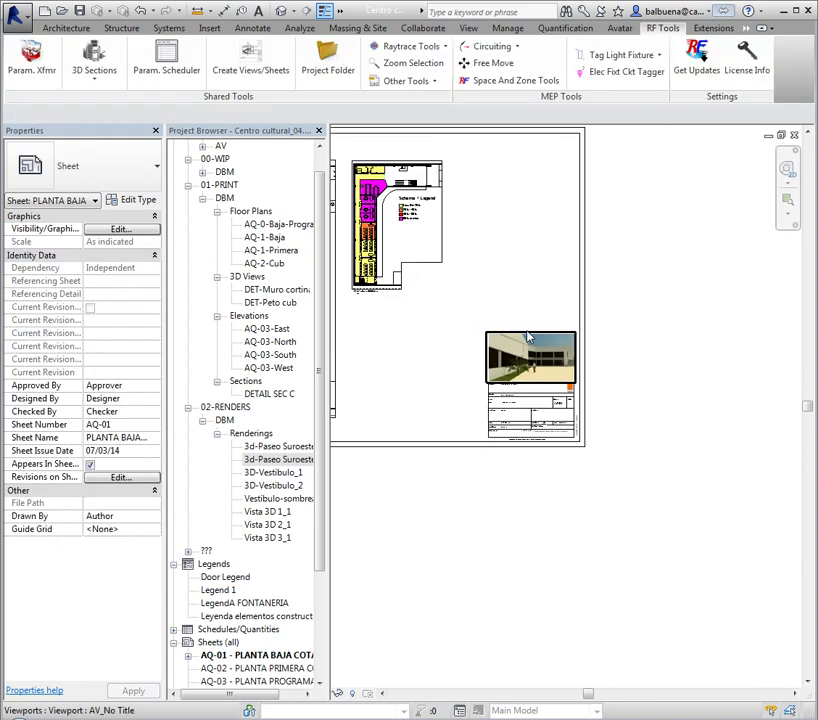
left_click(543, 343)
mouse_move(553, 330)
left_mouse_down()
mouse_move(556, 163)
mouse_move(557, 170)
left_mouse_up()
left_click(502, 314)
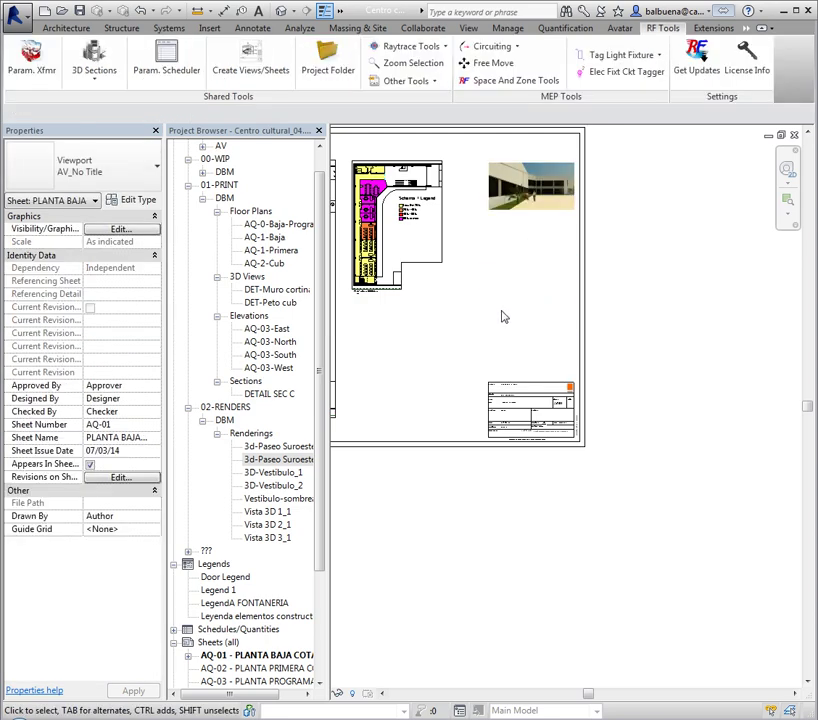
scroll(502, 314, "down", 2)
mouse_move(523, 323)
middle_mouse_down()
mouse_move(660, 389)
mouse_move(689, 420)
middle_mouse_up()
scroll(660, 389, "up", 2)
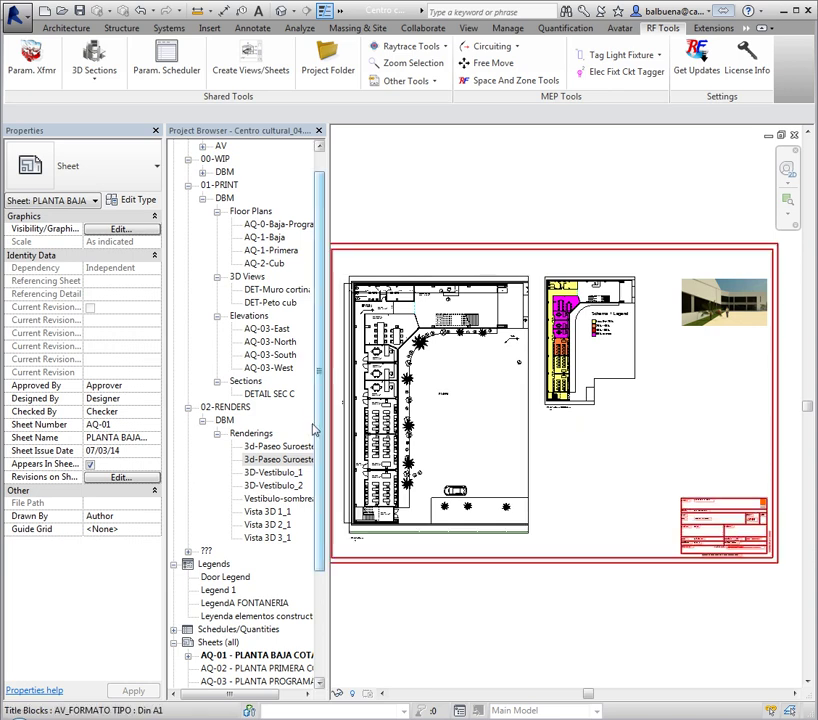
Place the LegendA FONTANERIA plumbing legend just below the rendering.
left_click(230, 578)
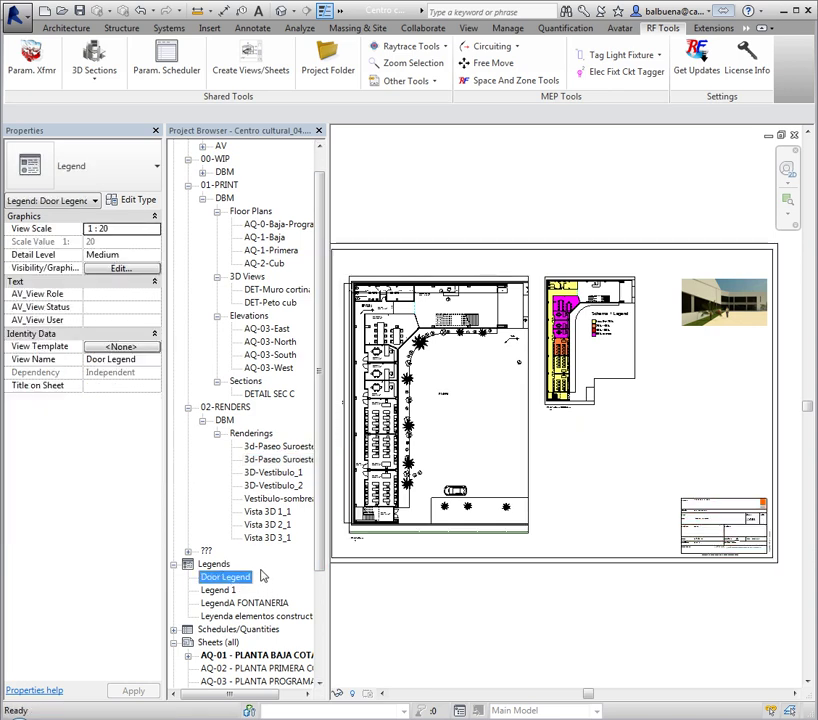
left_click(246, 603)
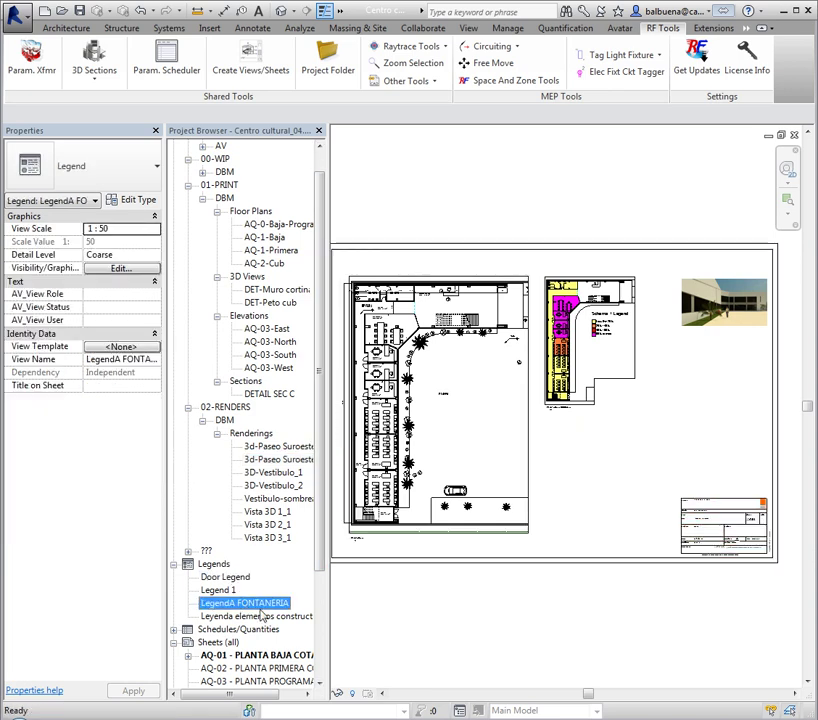
left_click_drag(581, 476, 655, 470)
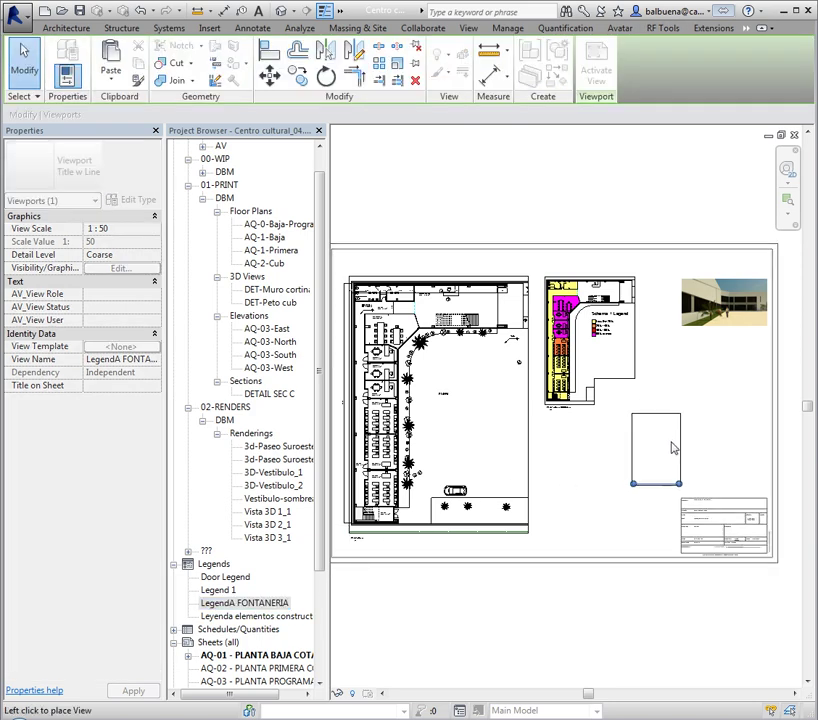
left_click(690, 460)
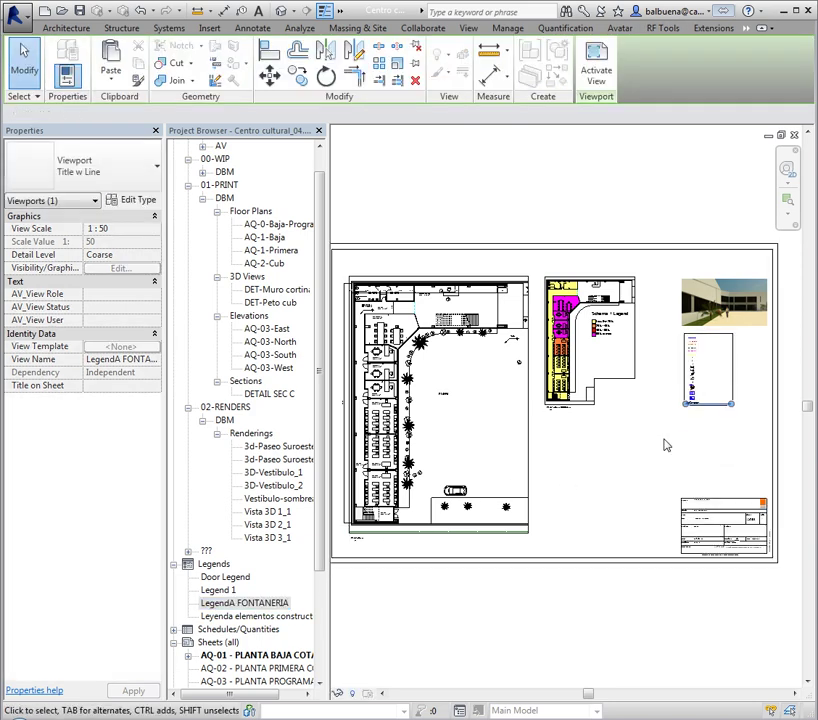
Zoom around the sheet to review the placed legend and reselect LegendA FONTANERIA in the browser.
scroll(730, 365, "up", 3)
scroll(730, 365, "up", 3)
scroll(751, 479, "up", 2)
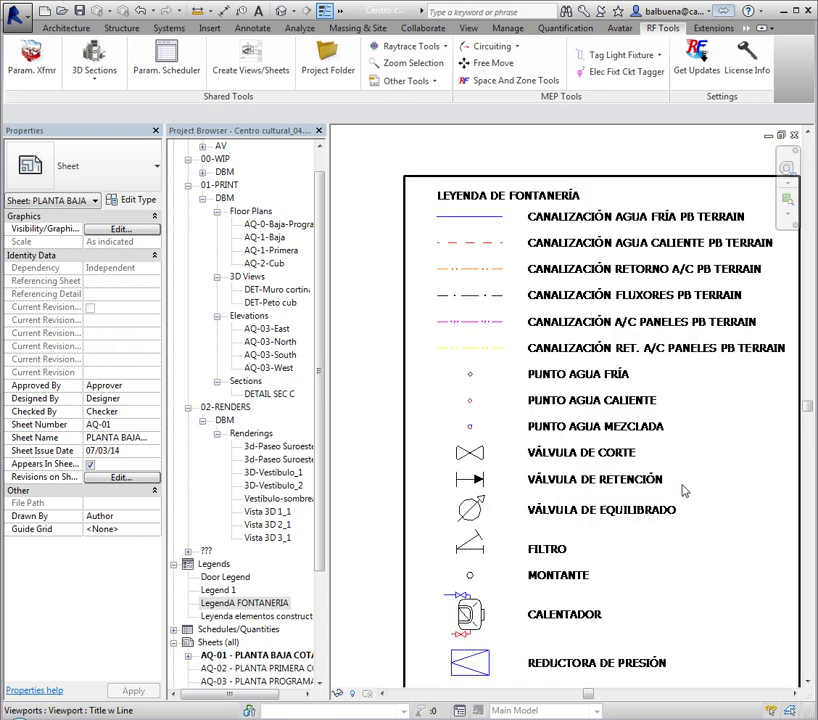
scroll(685, 488, "down", 1)
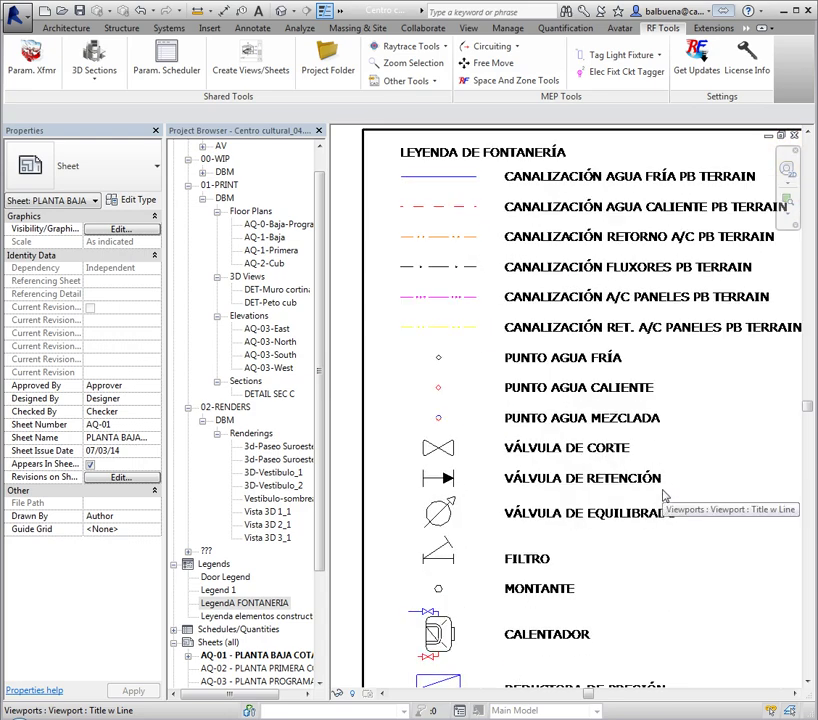
scroll(660, 500, "down", 2)
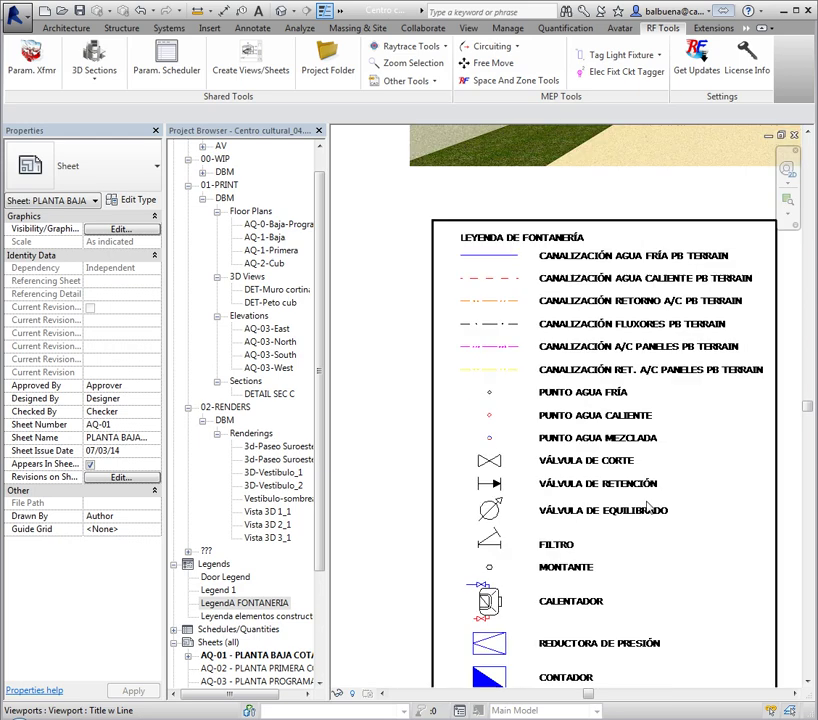
scroll(655, 502, "down", 3)
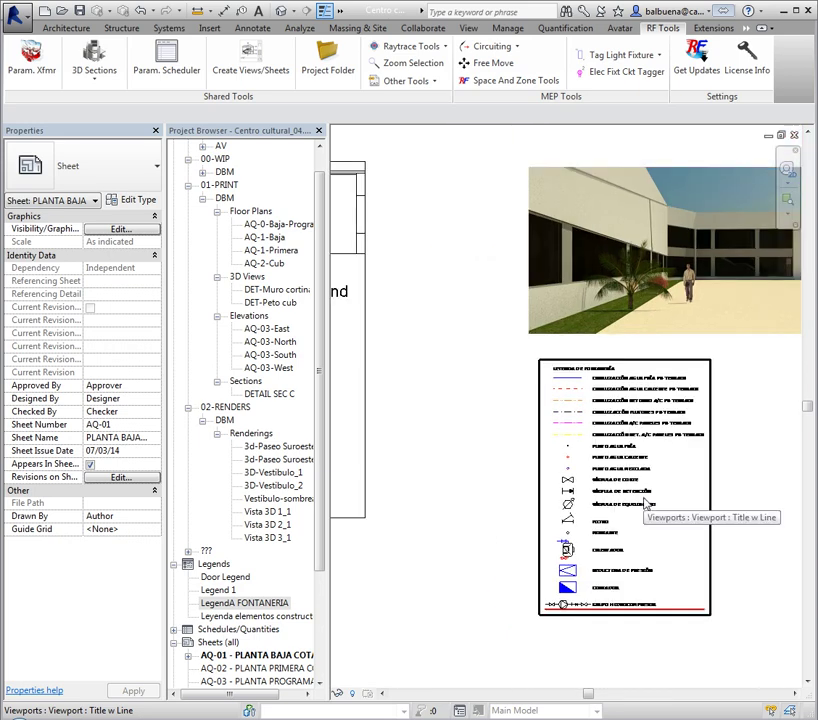
scroll(648, 505, "down", 2)
scroll(660, 498, "down", 2)
scroll(640, 470, "down", 2)
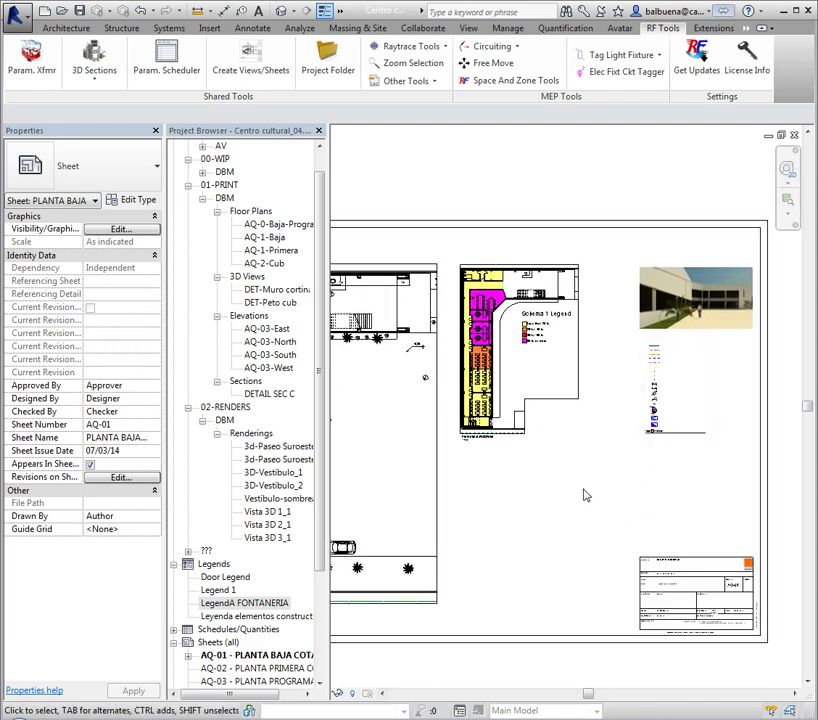
mouse_move(586, 494)
middle_mouse_down()
mouse_move(617, 540)
mouse_move(650, 502)
middle_mouse_up()
scroll(625, 520, "down", 2)
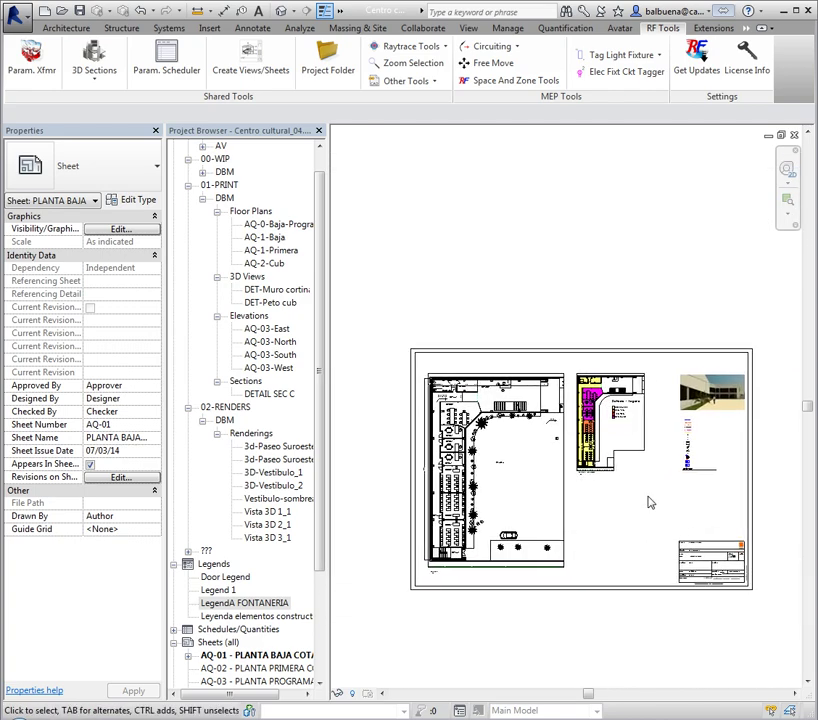
scroll(650, 502, "up", 1)
left_click(244, 603)
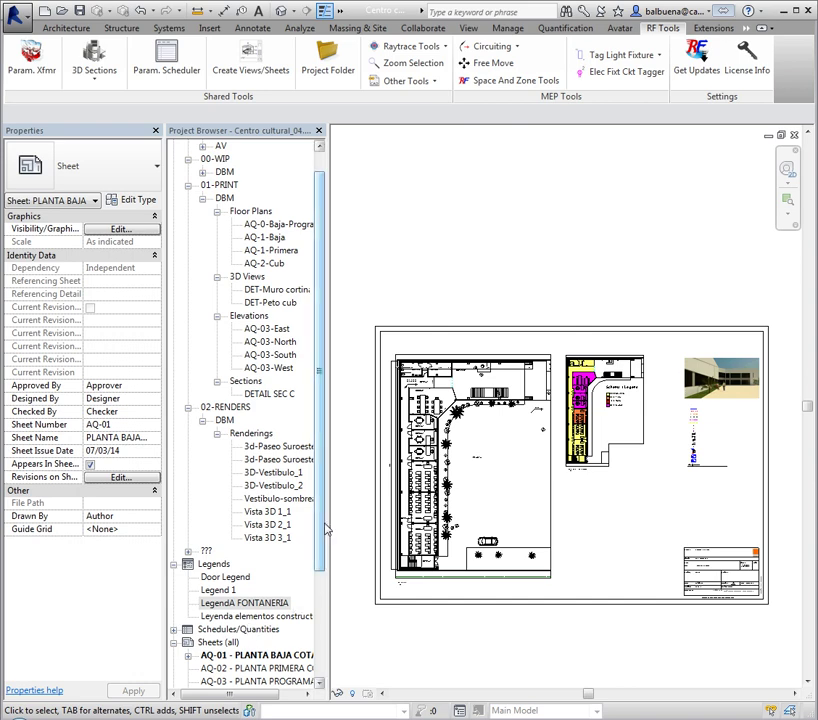
scroll(323, 533, "down", 1)
scroll(323, 533, "down", 2)
Place the 01.02-CUADRO DE SUPERFICIES ÚTILES schedule from Schedules/Quantities just above the title block.
left_click(174, 538)
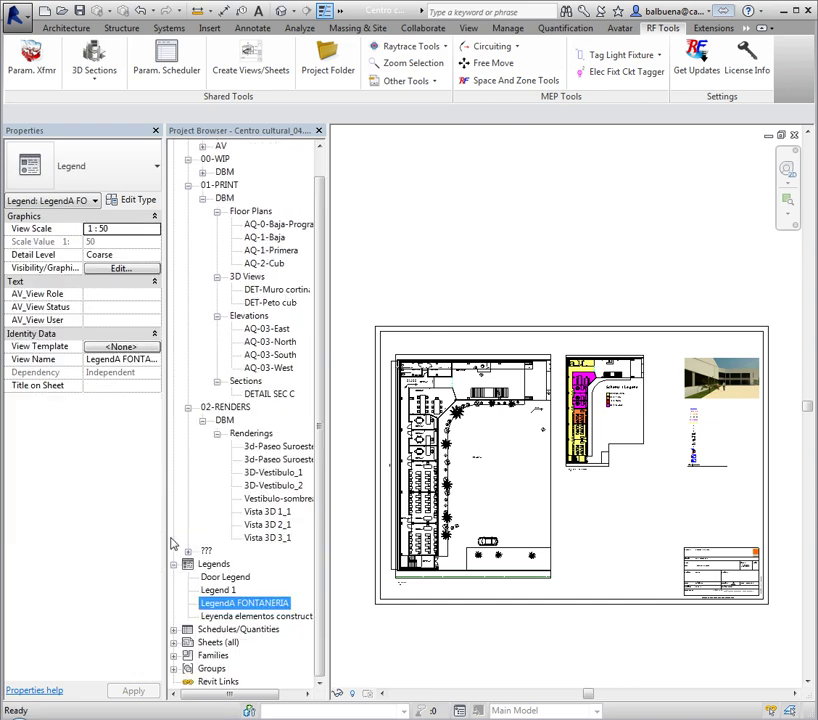
left_click(174, 642)
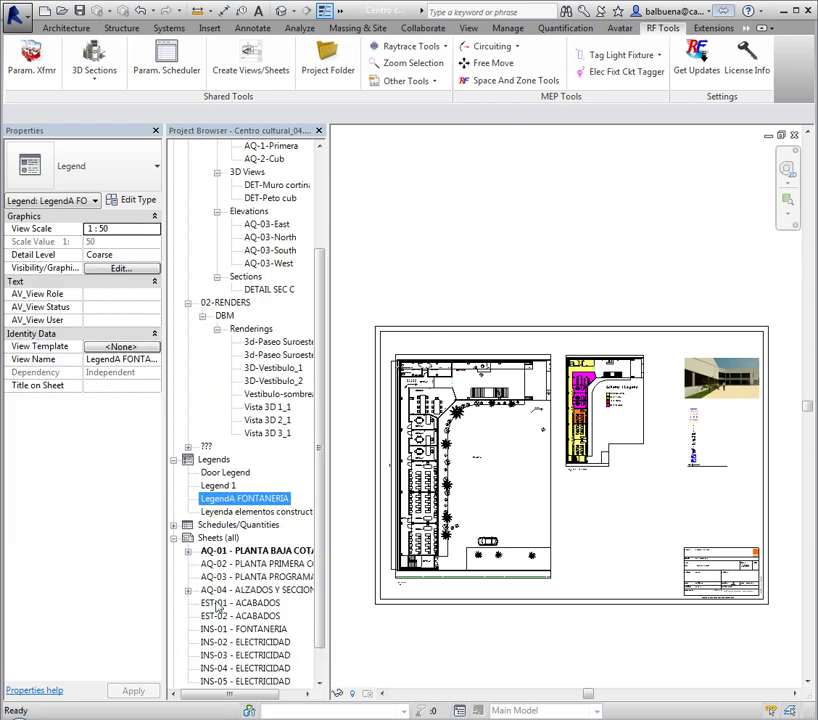
left_click(174, 486)
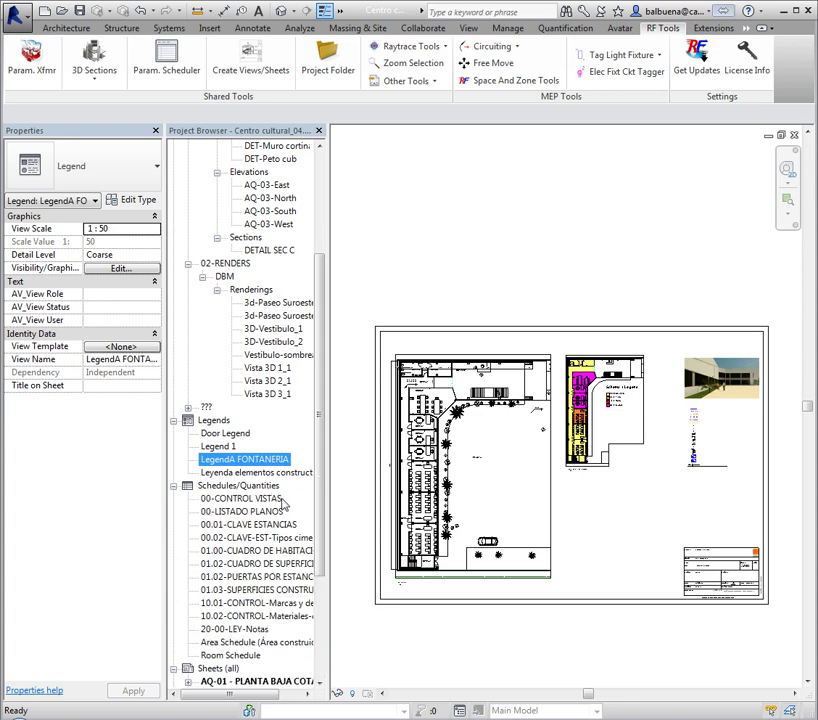
scroll(262, 583, "down", 2)
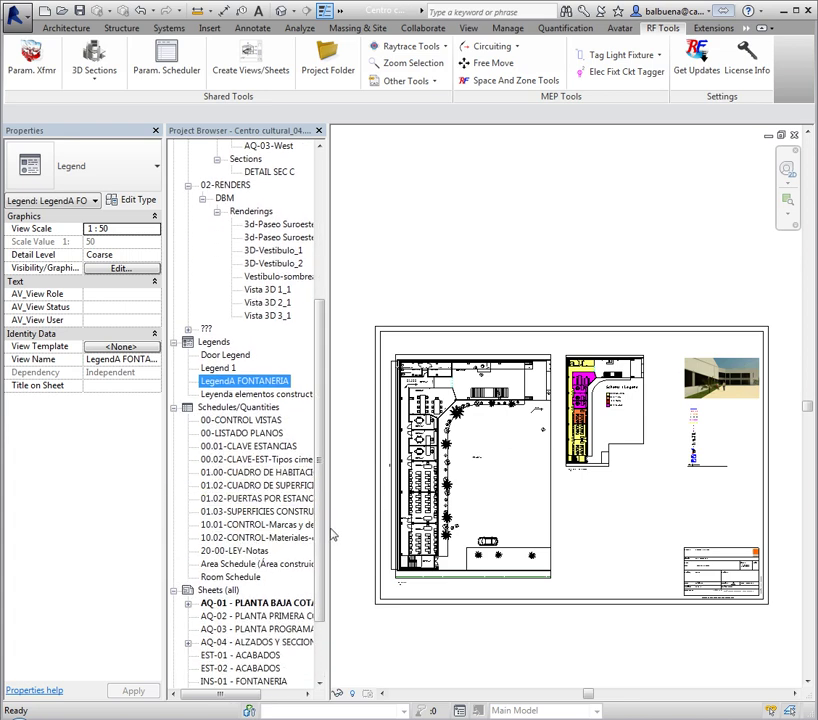
left_click_drag(338, 535, 351, 537)
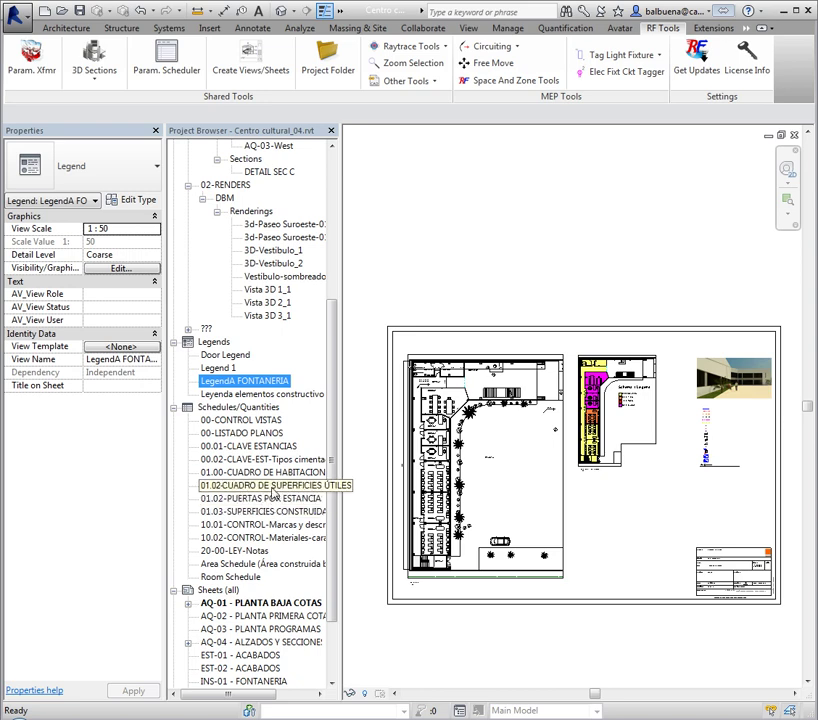
left_click_drag(272, 494, 618, 518)
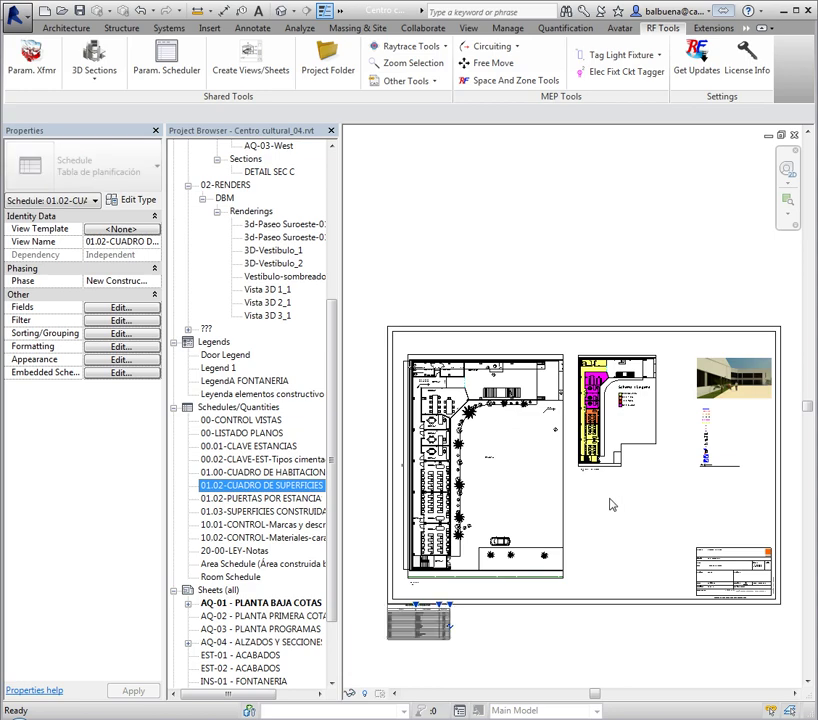
left_click(727, 517)
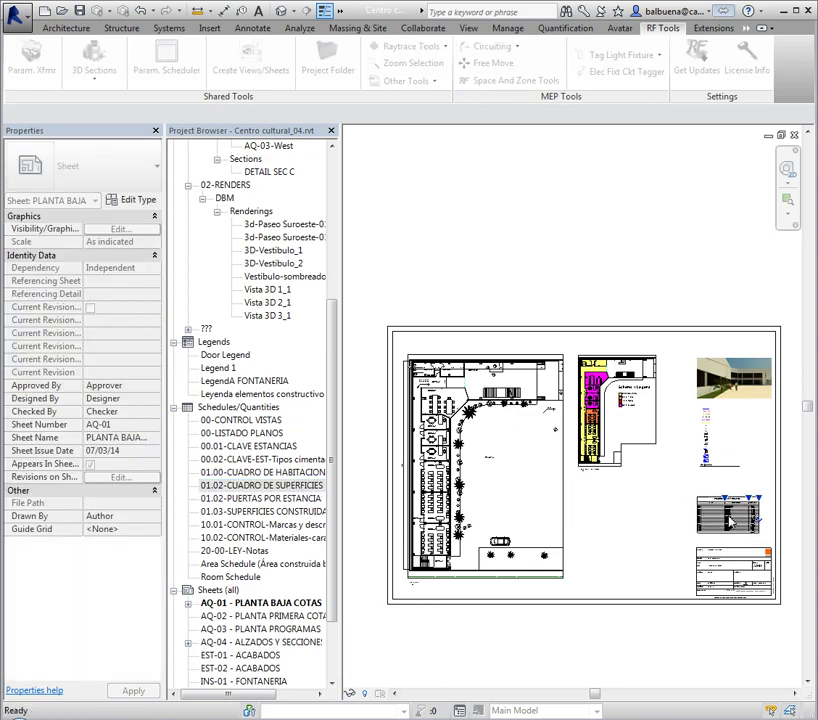
scroll(660, 540, "up", 2)
scroll(581, 515, "up", 3)
Bring the placed area schedule into view and select it on the sheet.
scroll(520, 524, "up", 2)
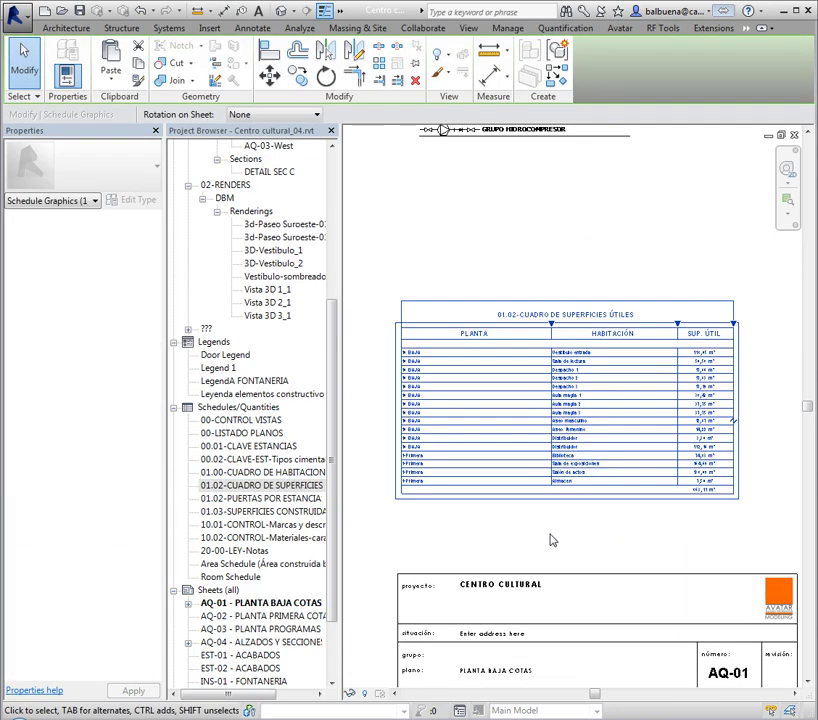
left_click(545, 537)
scroll(538, 537, "up", 2)
scroll(531, 498, "up", 2)
mouse_move(531, 498)
middle_mouse_down()
mouse_move(540, 562)
mouse_move(497, 602)
middle_mouse_up()
scroll(497, 602, "down", 2)
scroll(502, 587, "down", 2)
scroll(505, 585, "down", 2)
left_click(522, 590)
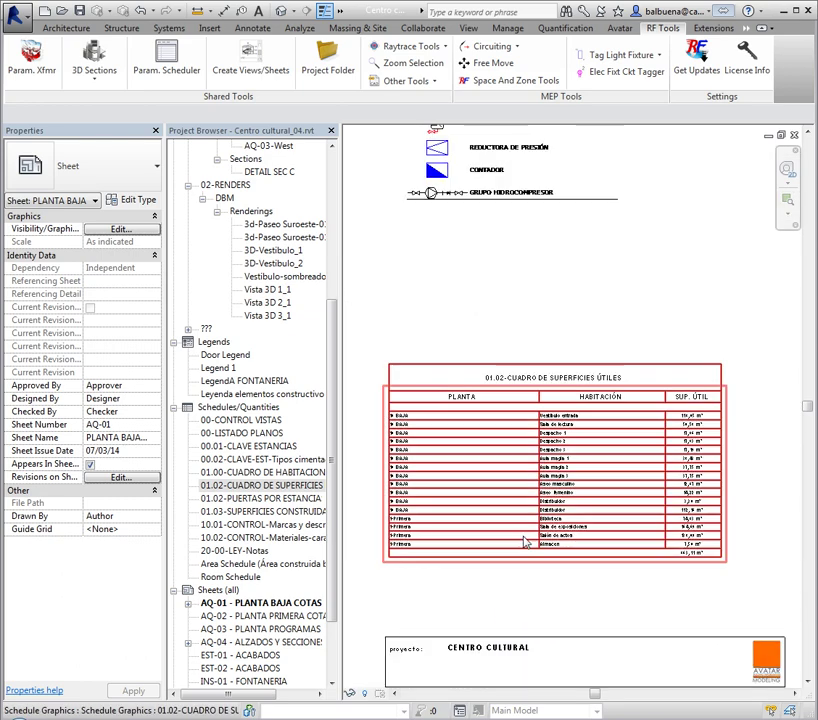
Narrow the PLANTA and HABITACIÓN columns, then deselect the schedule.
scroll(466, 440, "up", 4)
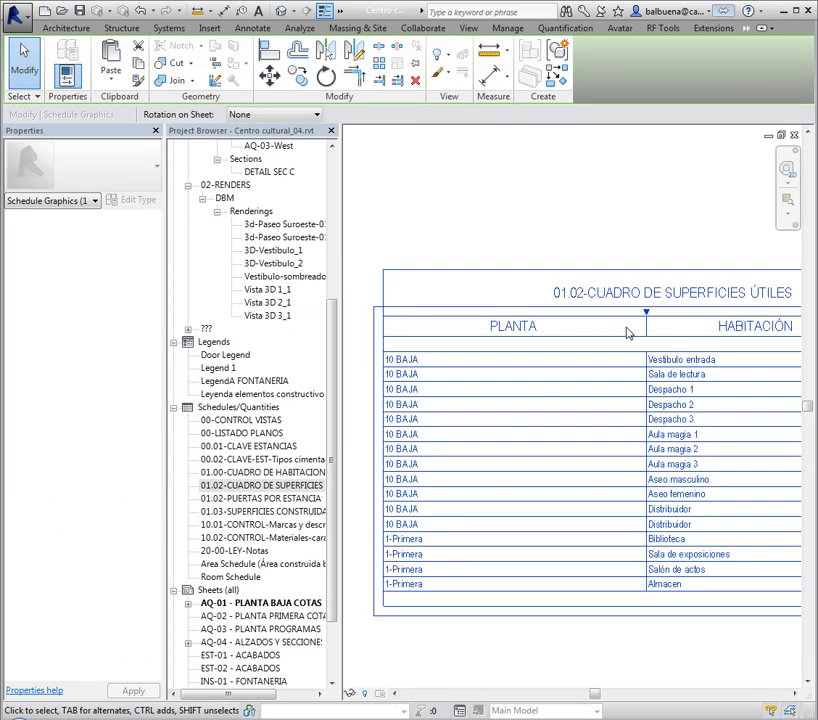
left_click_drag(649, 318, 455, 320)
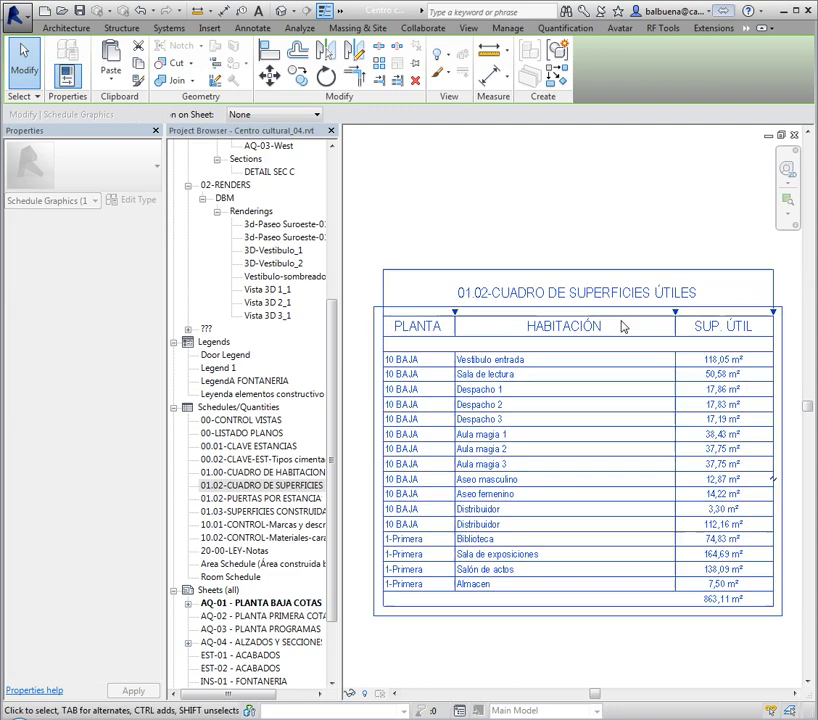
mouse_move(675, 316)
left_mouse_down()
mouse_move(712, 322)
mouse_move(588, 322)
left_mouse_up()
left_click(560, 643)
middle_click_drag(560, 643, 621, 577)
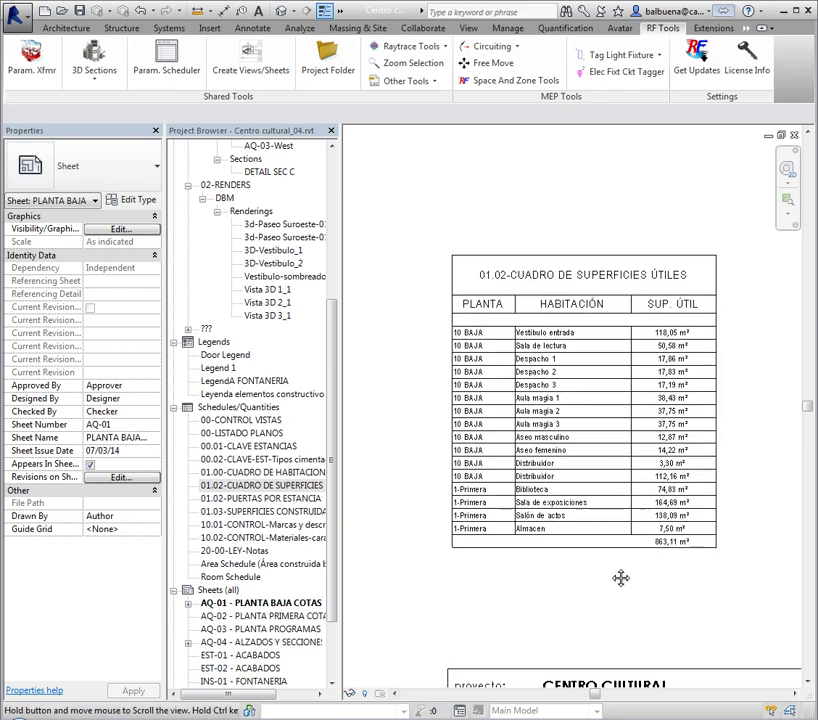
scroll(548, 310, "down", 1)
right_click(571, 310)
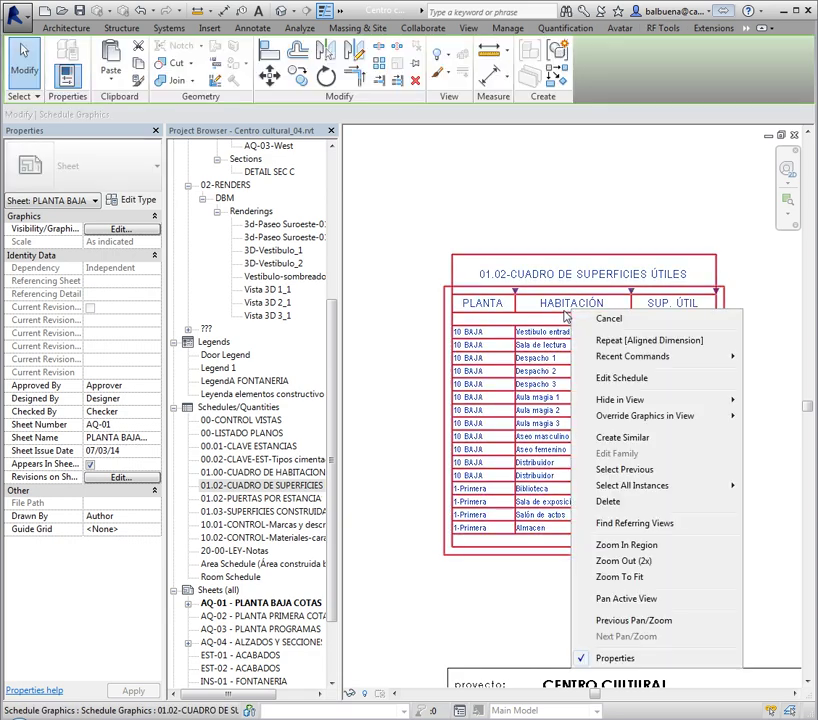
left_click(603, 380)
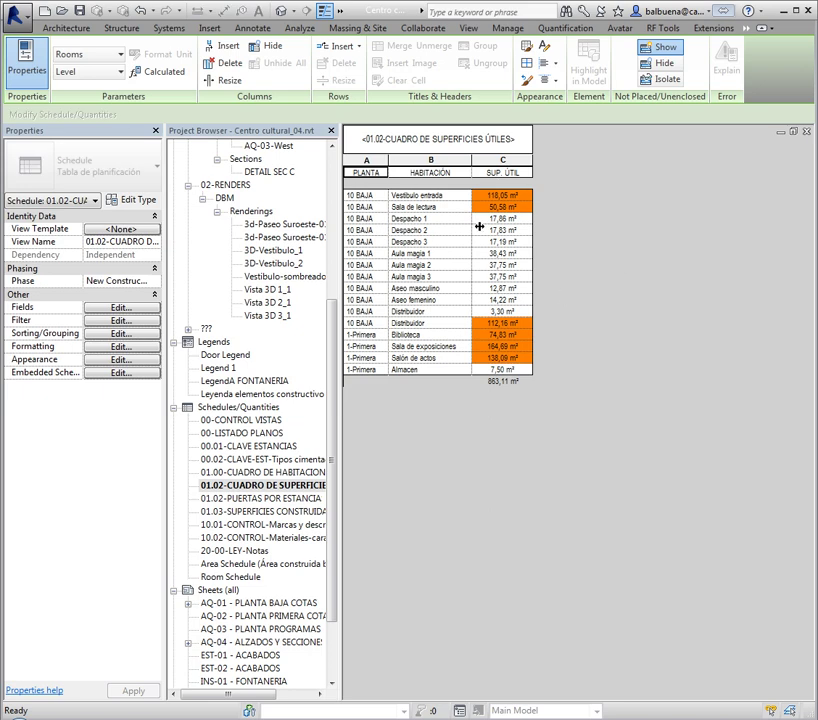
left_click(805, 136)
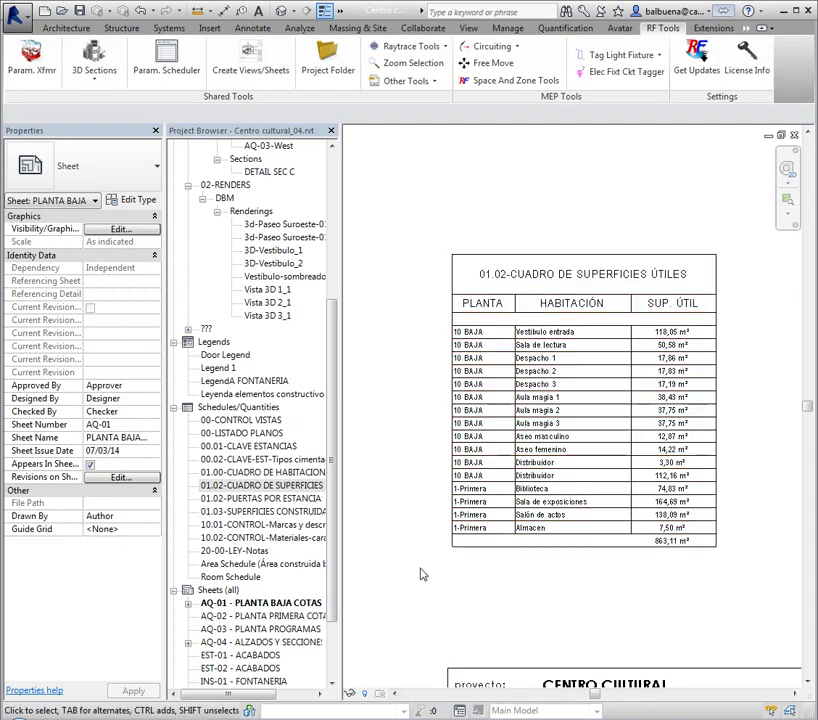
left_click(485, 494)
Move the usable-area schedule up to sit directly beneath the LegendA FONTANERIA plumbing legend.
left_click(398, 396)
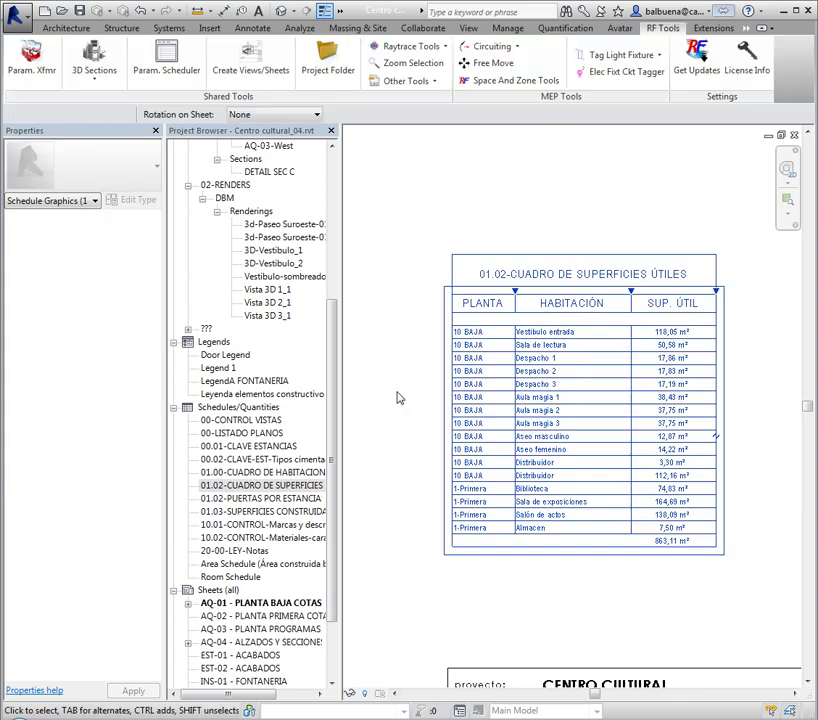
scroll(398, 455, "down", 2)
scroll(396, 405, "down", 1)
mouse_move(396, 405)
middle_mouse_down()
mouse_move(523, 440)
mouse_move(602, 450)
middle_mouse_up()
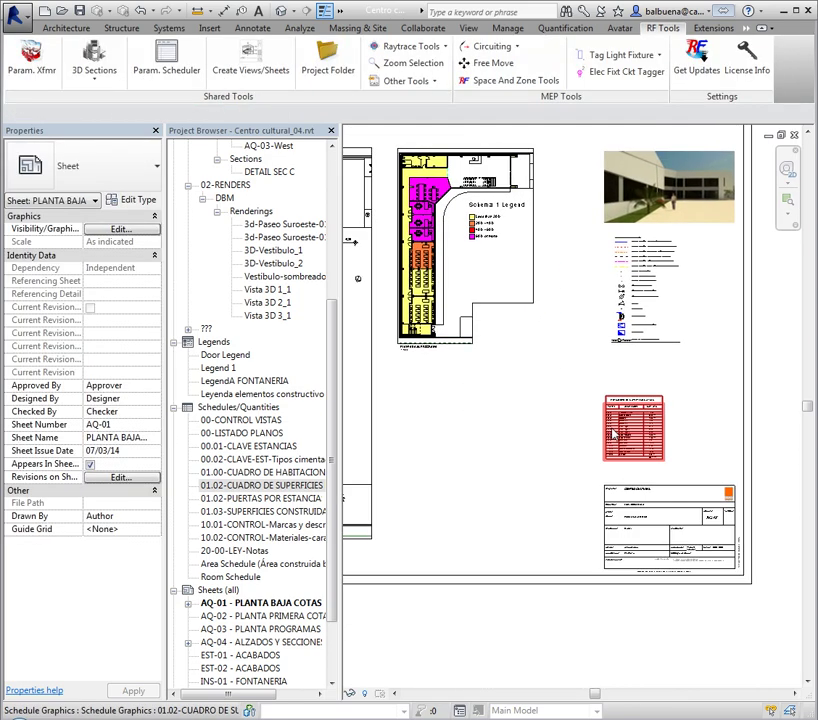
left_click(655, 430)
left_click_drag(671, 431, 668, 393)
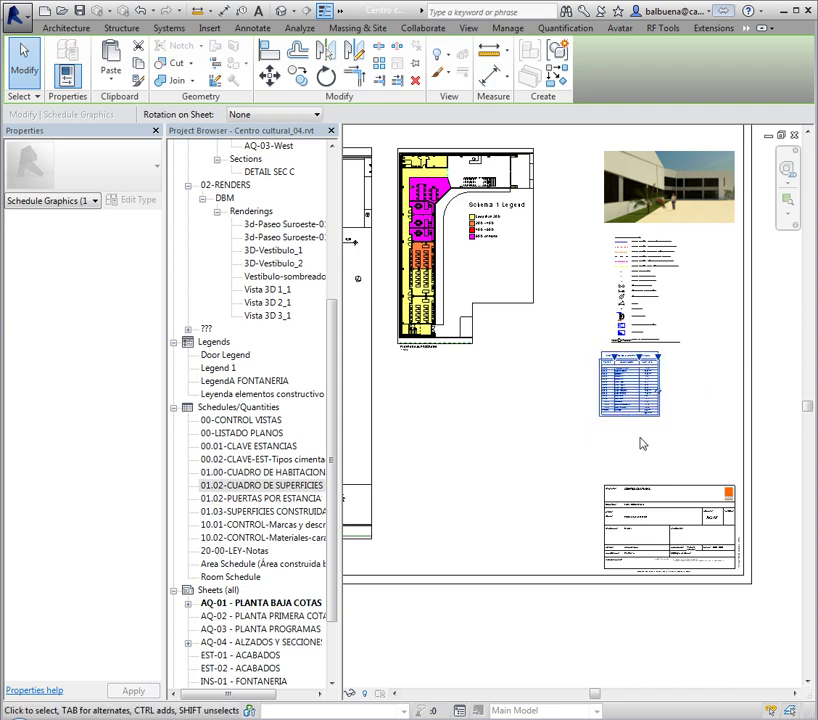
left_click(585, 455)
scroll(700, 445, "up", 2)
middle_click_drag(730, 442, 577, 340)
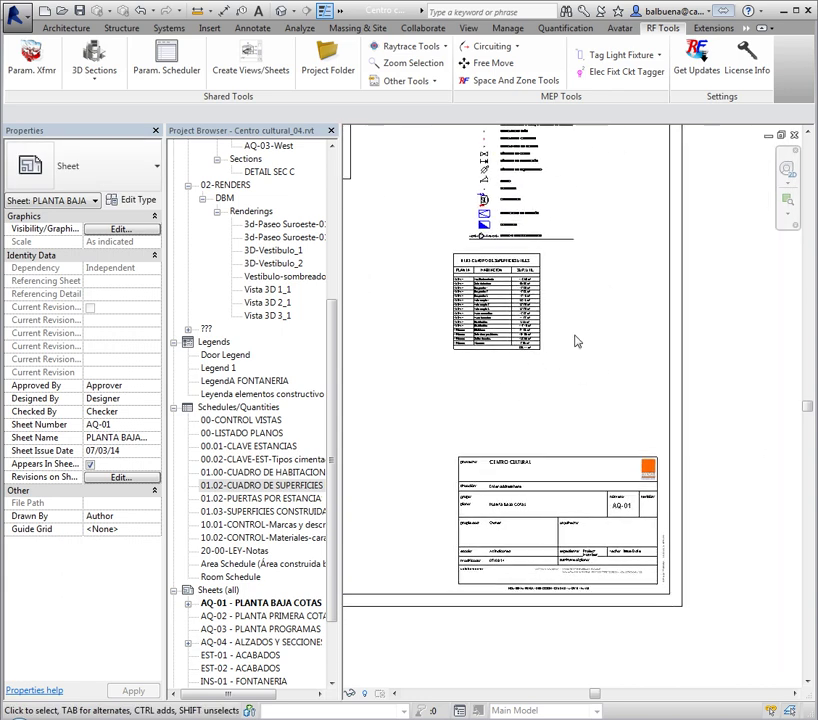
scroll(577, 340, "down", 1)
Draw a rectangular detail-line box between the area schedule and the title block.
left_click(253, 28)
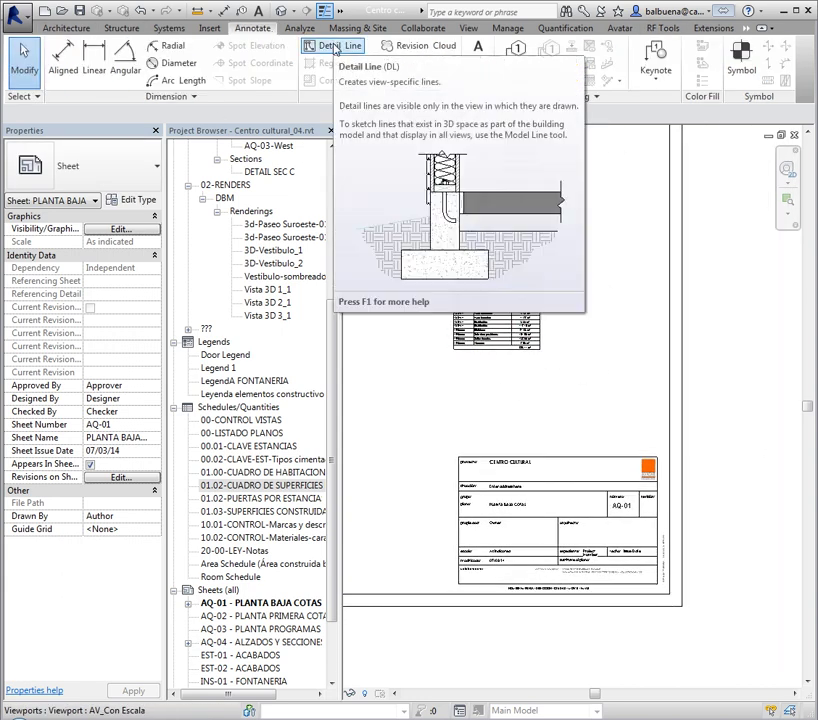
left_click(335, 46)
left_click(602, 47)
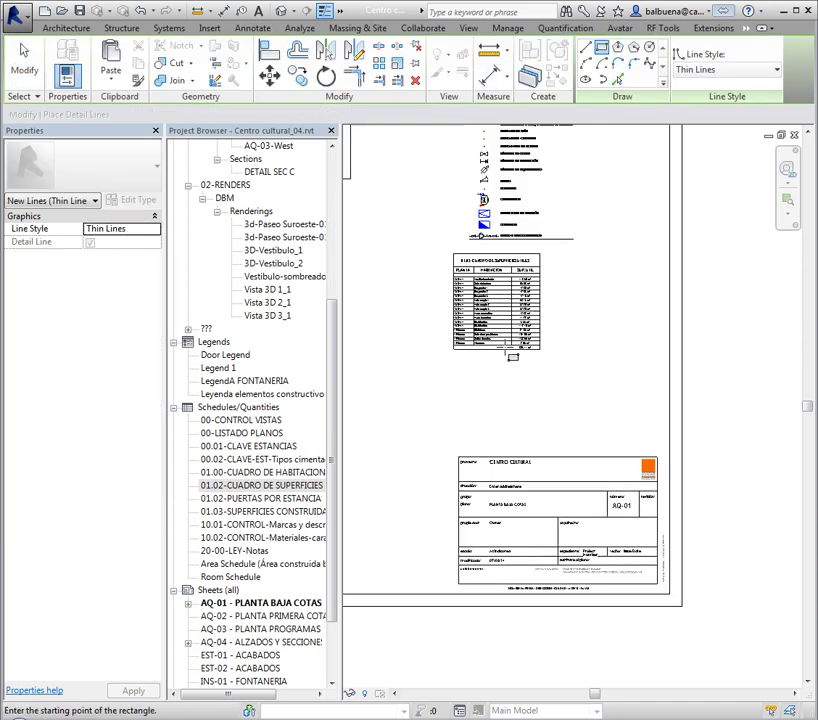
left_click(462, 356)
left_click(666, 453)
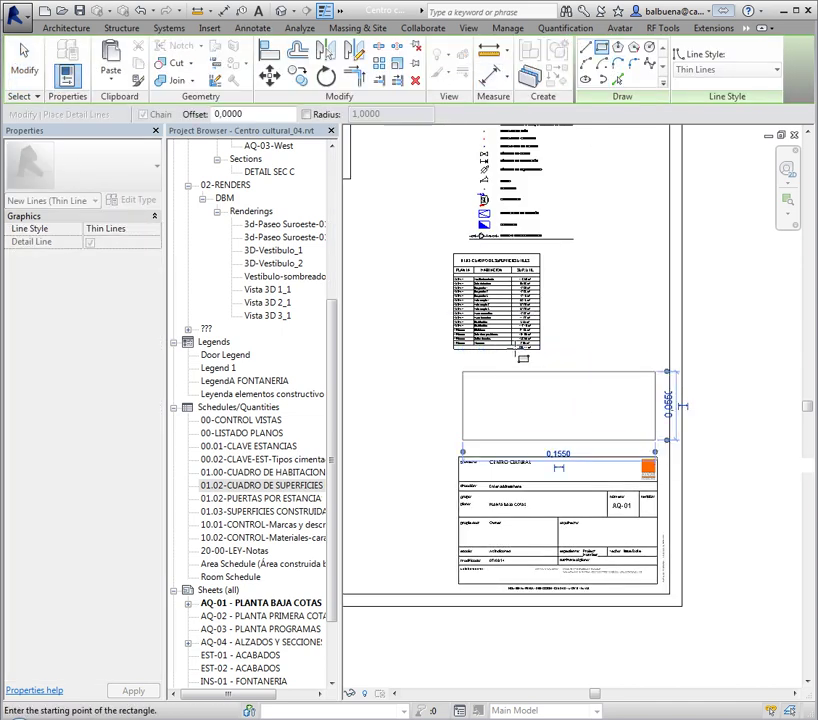
scroll(522, 338, "up", 2)
scroll(522, 338, "up", 1)
Draw a vertical detail line inside the box to mark off a narrow left strip.
left_click(585, 47)
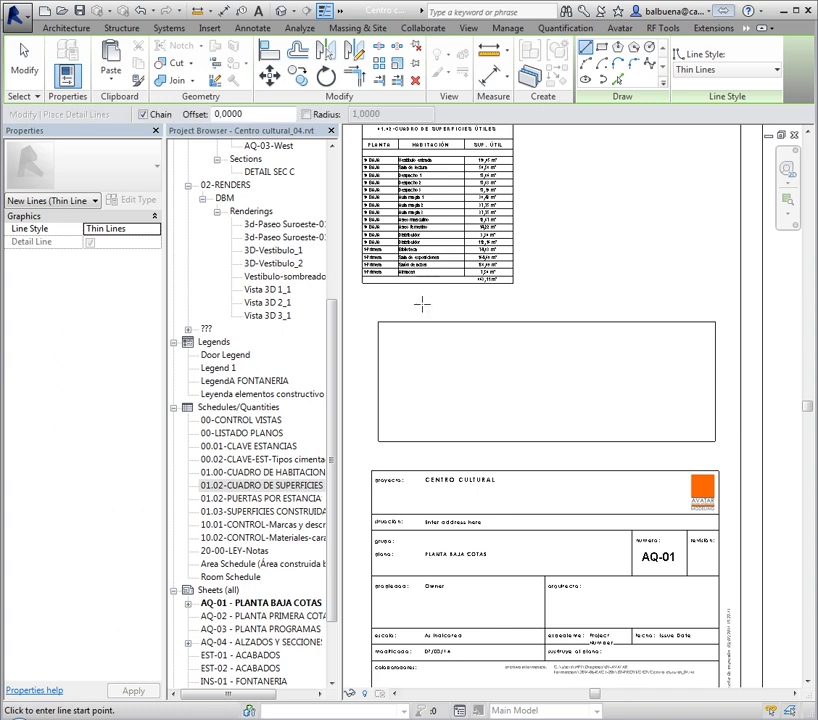
left_click(402, 325)
left_click(404, 440)
key("Escape")
key("Escape")
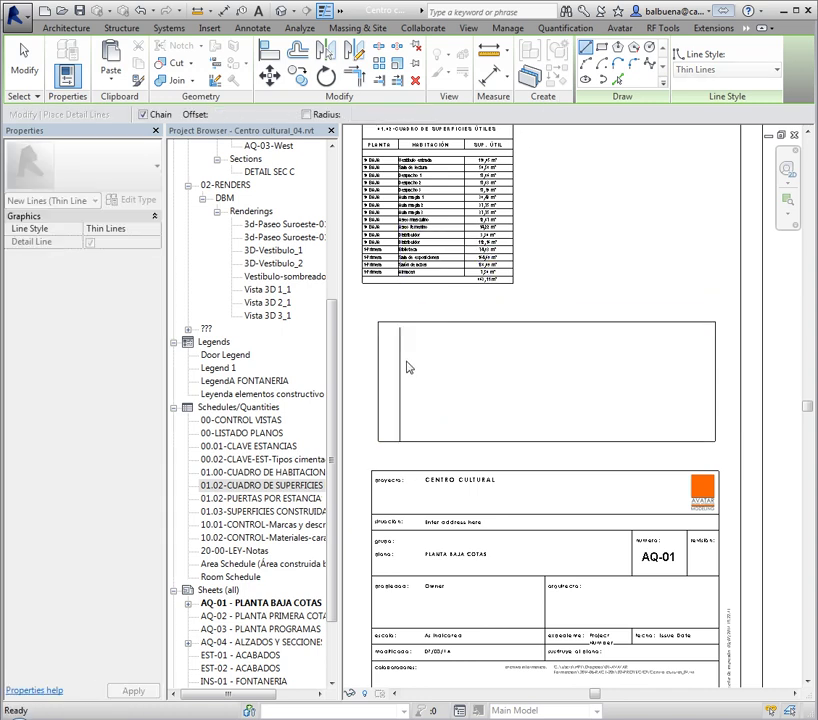
left_click(403, 338)
key("ctrl+z")
key("Escape")
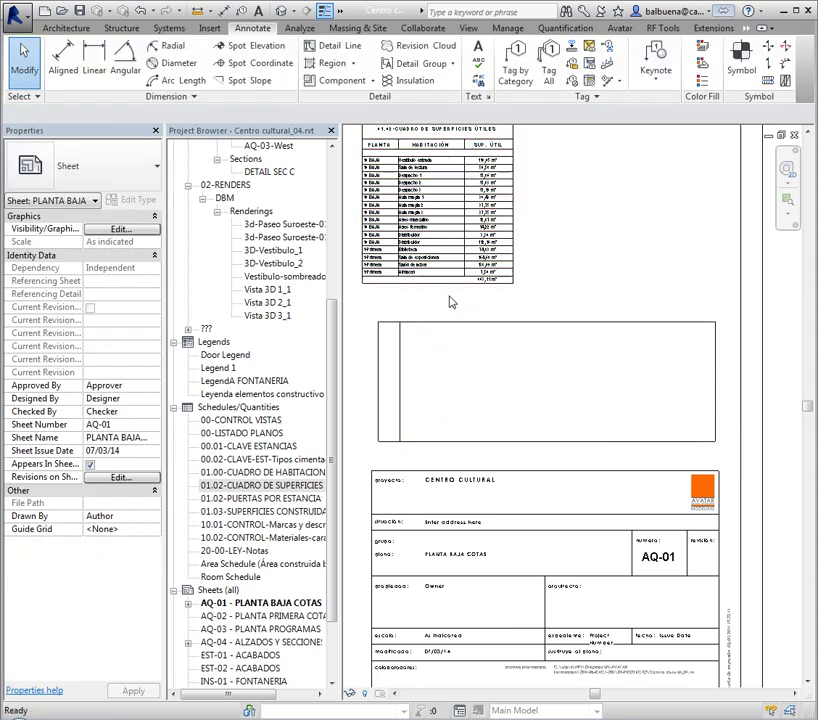
scroll(489, 347, "down", 3)
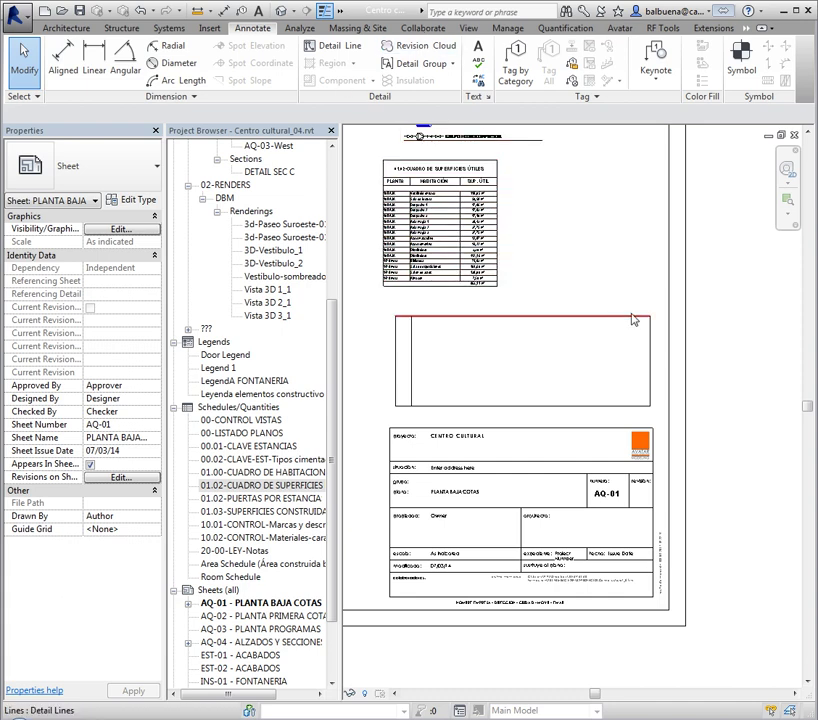
Place the text note 'plano de arquitectura' inside the box beside the divider.
key("t")
key("x")
left_click(423, 338)
type("pla")
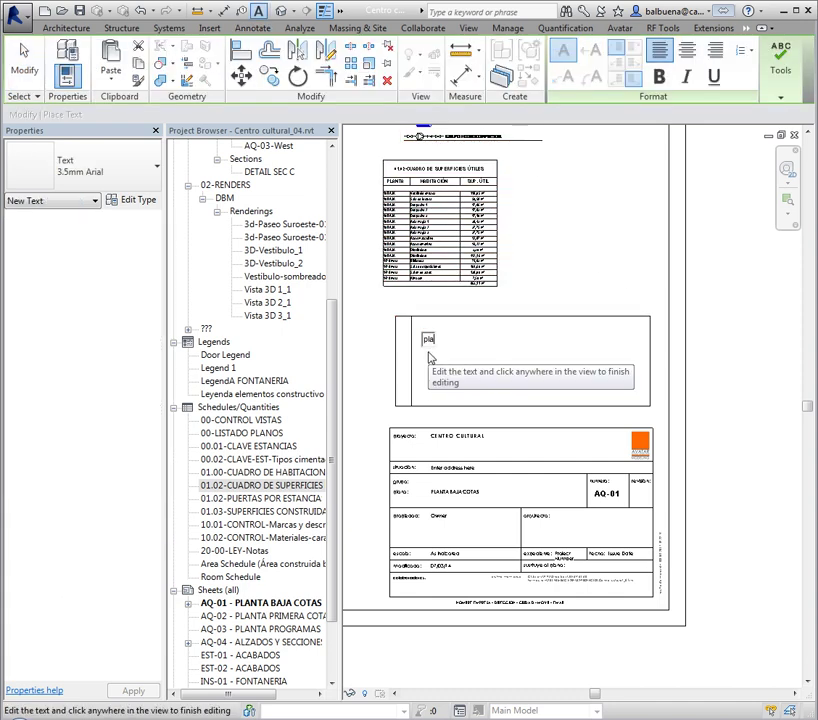
type("no de arquitectura")
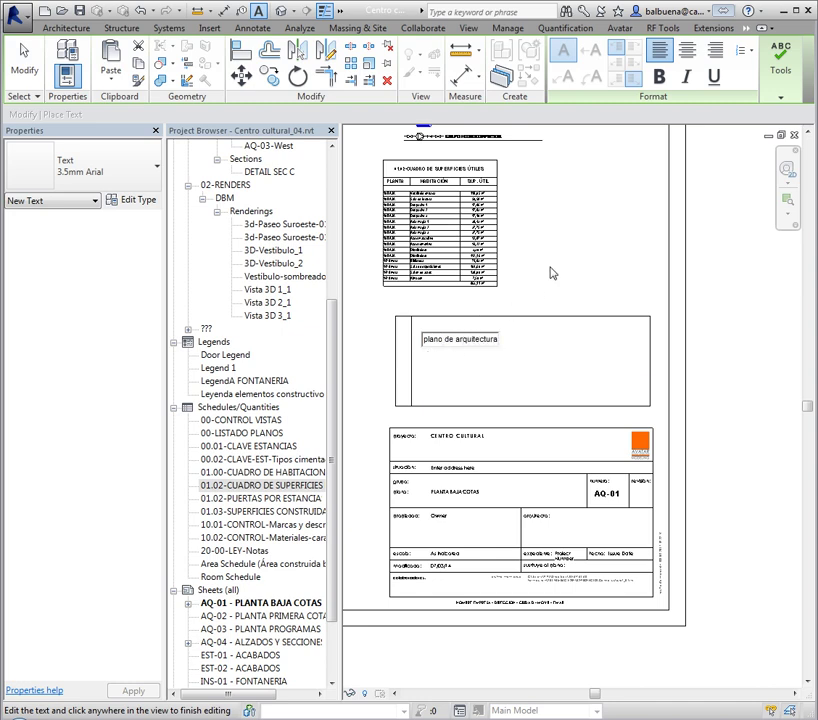
left_click(552, 273)
key("Escape")
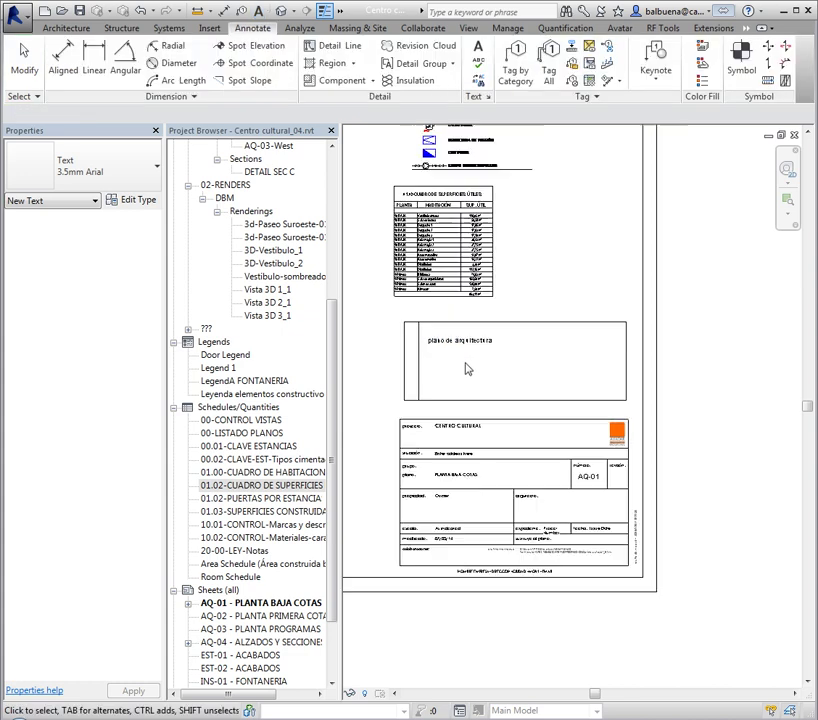
Window-select the box lines and text note together to check them, then deselect.
scroll(503, 388, "up", 2)
scroll(503, 388, "up", 1)
left_click_drag(418, 334, 736, 458)
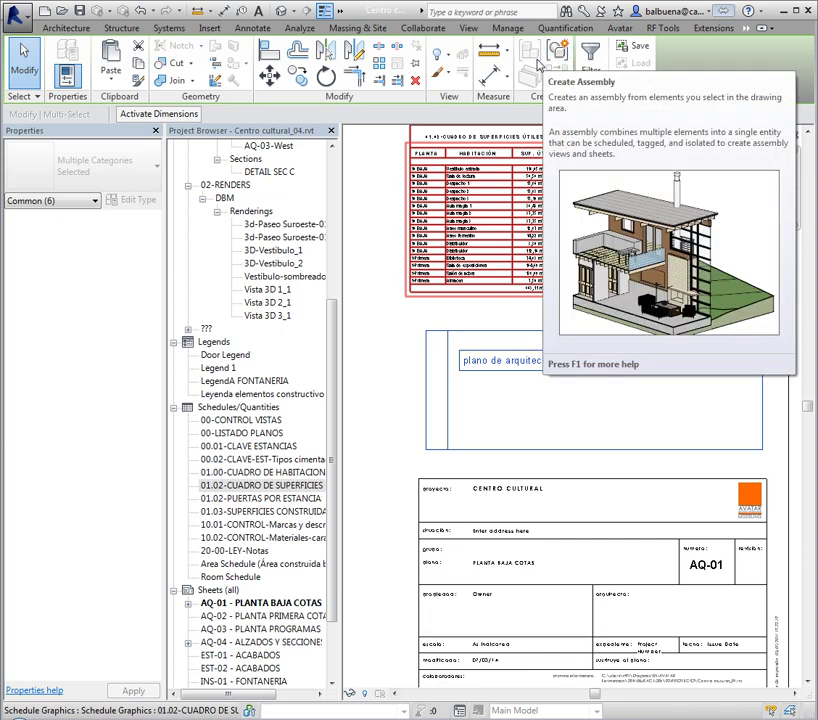
left_click(404, 357)
scroll(405, 358, "down", 1)
scroll(430, 350, "down", 1)
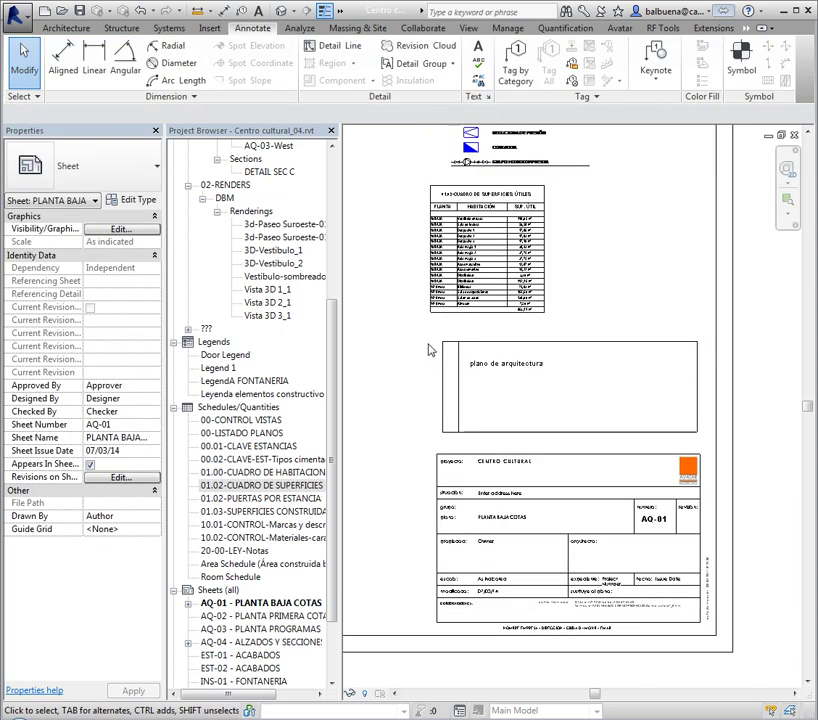
left_click_drag(432, 340, 702, 492)
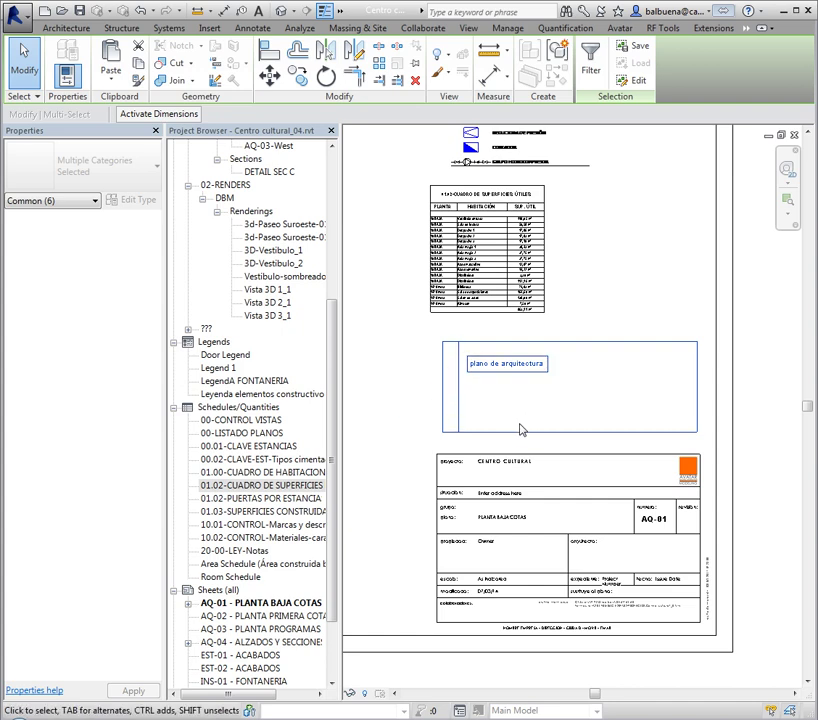
left_click(413, 404)
scroll(412, 404, "down", 5)
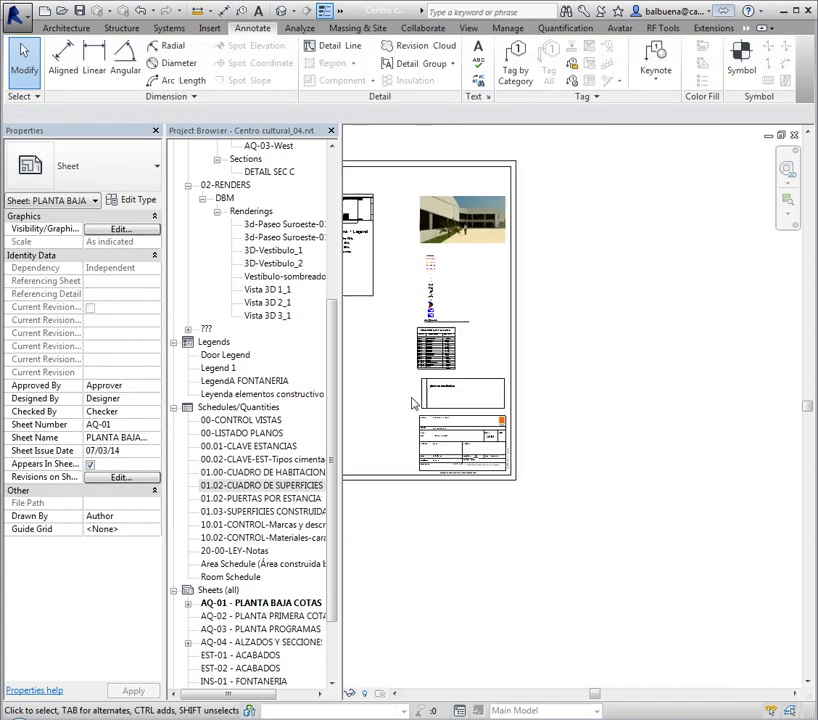
scroll(410, 403, "up", 4)
mouse_move(599, 420)
middle_mouse_down()
mouse_move(654, 454)
mouse_move(620, 449)
middle_mouse_up()
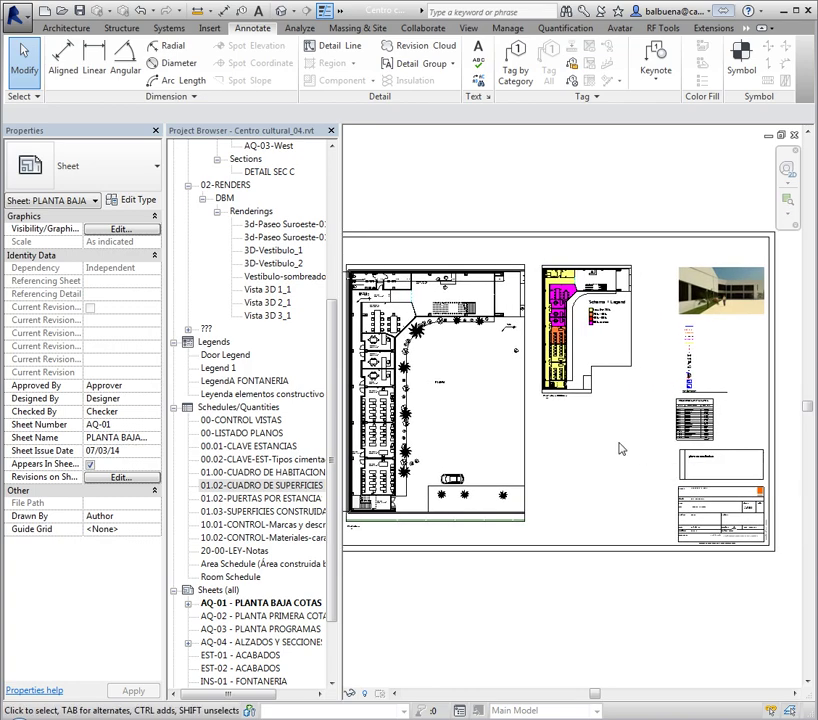
left_click(472, 318)
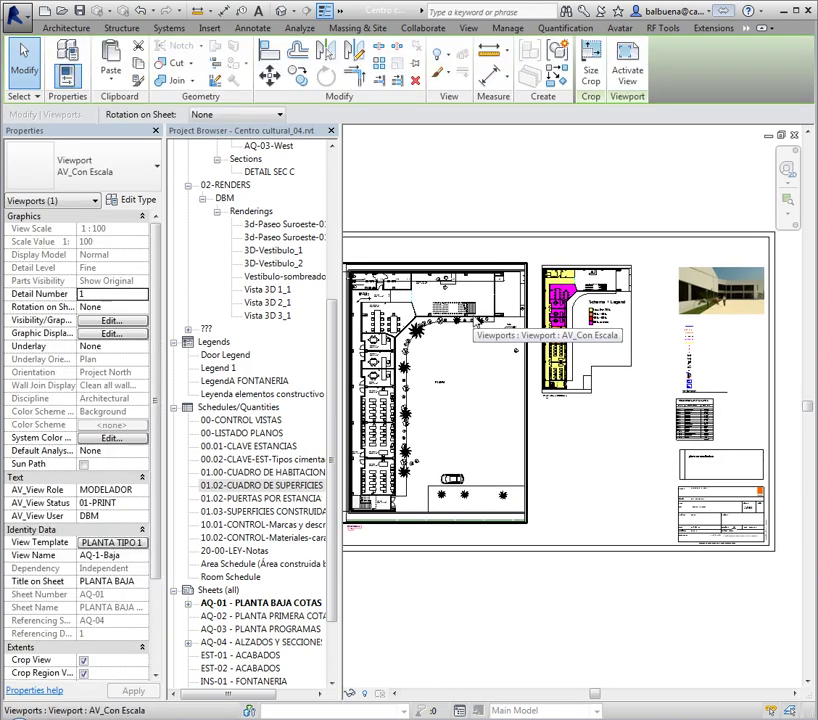
scroll(470, 322, "down", 1)
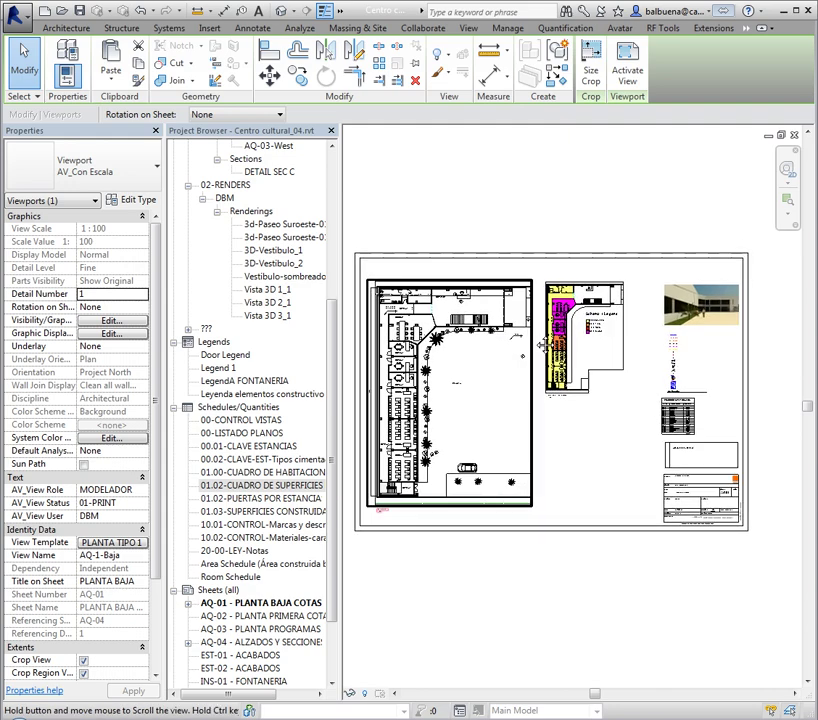
middle_click_drag(525, 335, 540, 347)
left_click(571, 417)
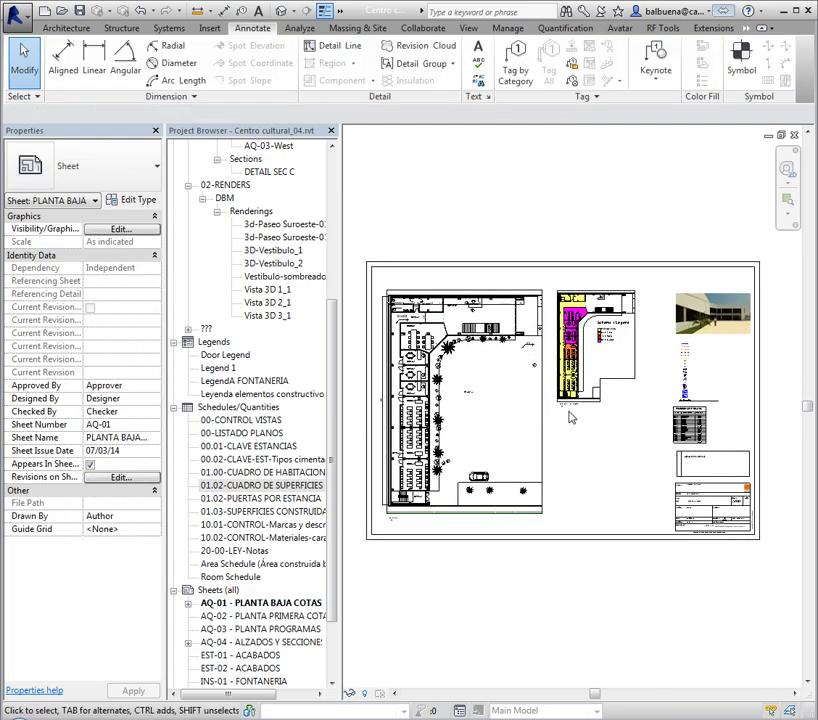